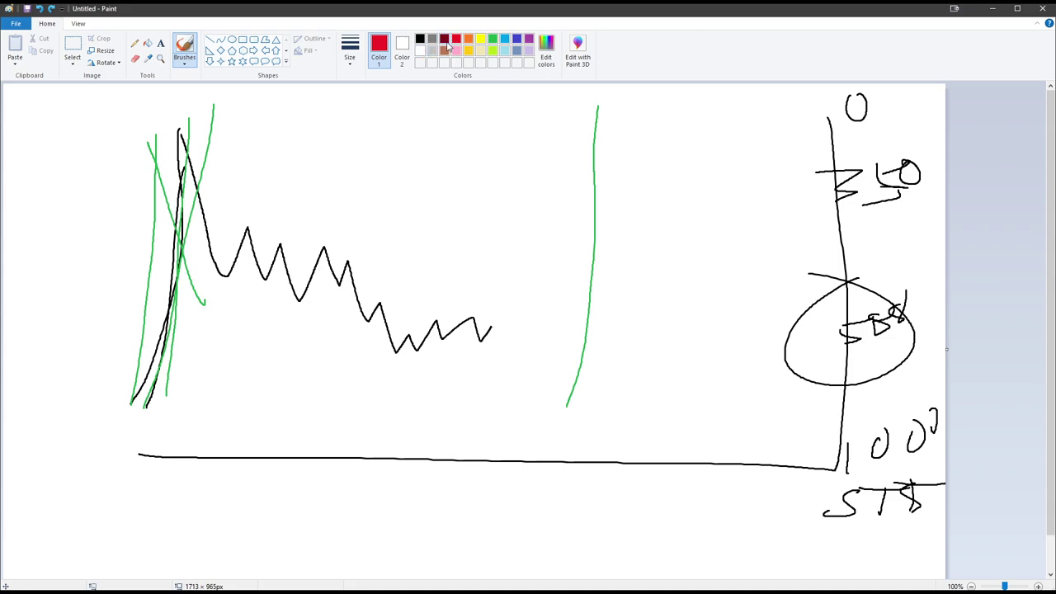
# Step: Draw alternating red and green descending strokes beside the tall green line, followed by a black zigzag reaching the vertical price axis
pyautogui.moveTo(602, 107)
pyautogui.mouseDown()
pyautogui.moveTo(636, 207)
pyautogui.moveTo(638, 165)
pyautogui.mouseUp()
pyautogui.click(493, 39)
pyautogui.click(456, 39)
pyautogui.click(492, 38)
pyautogui.click(458, 39)
pyautogui.moveTo(651, 200)
pyautogui.mouseDown()
pyautogui.moveTo(662, 256)
pyautogui.moveTo(690, 246)
pyautogui.moveTo(854, 250)
pyautogui.mouseUp()
pyautogui.click(493, 40)
pyautogui.click(420, 39)
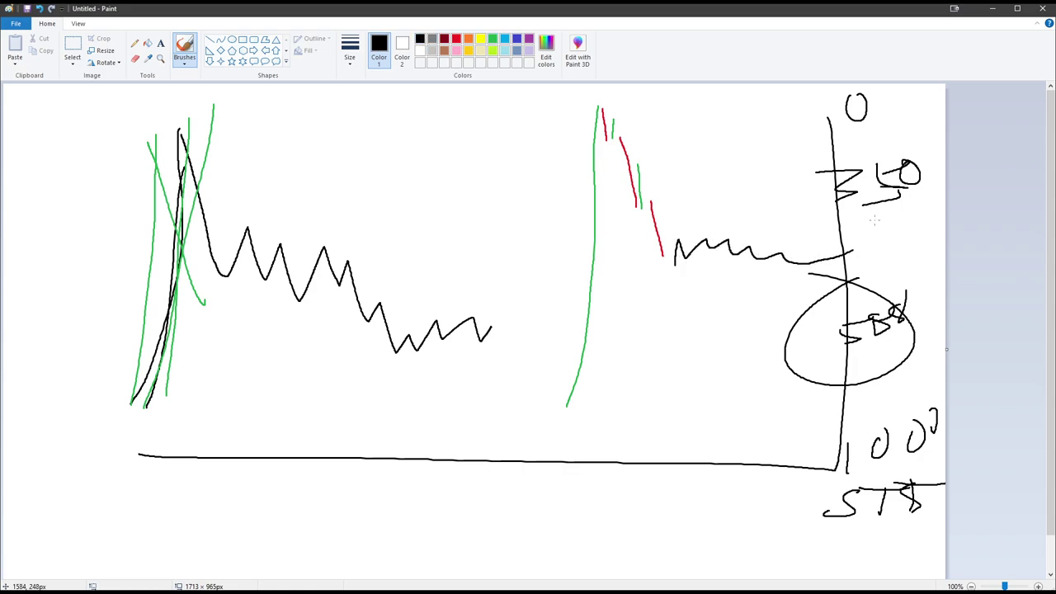
# Step: Close the drawing, dismiss the important-notice image in Discord, and switch to the Monsta sale countdown page in the browser
pyautogui.click(1043, 9)
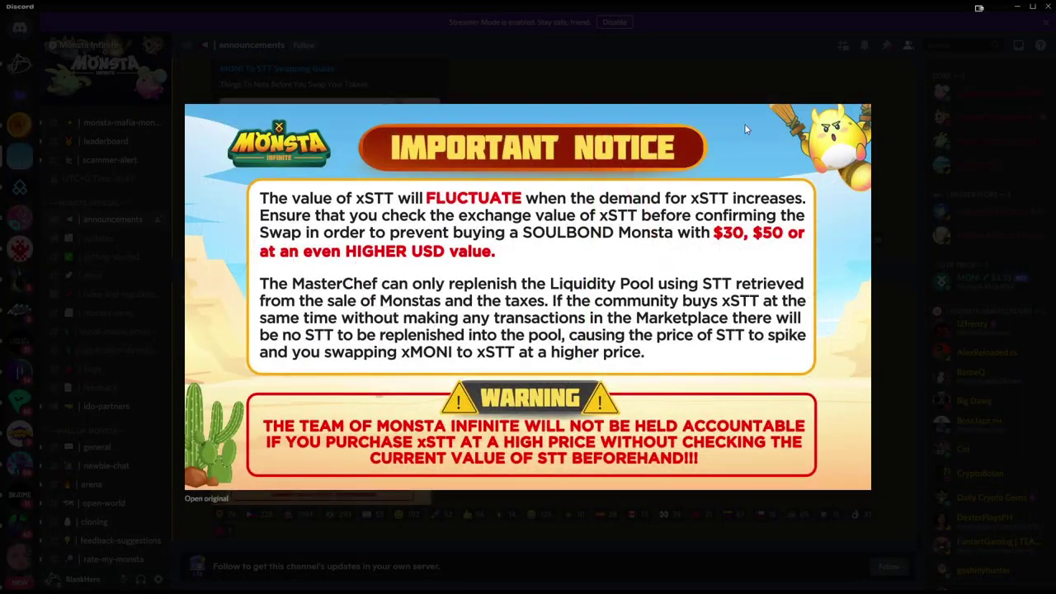
pyautogui.press('Escape')
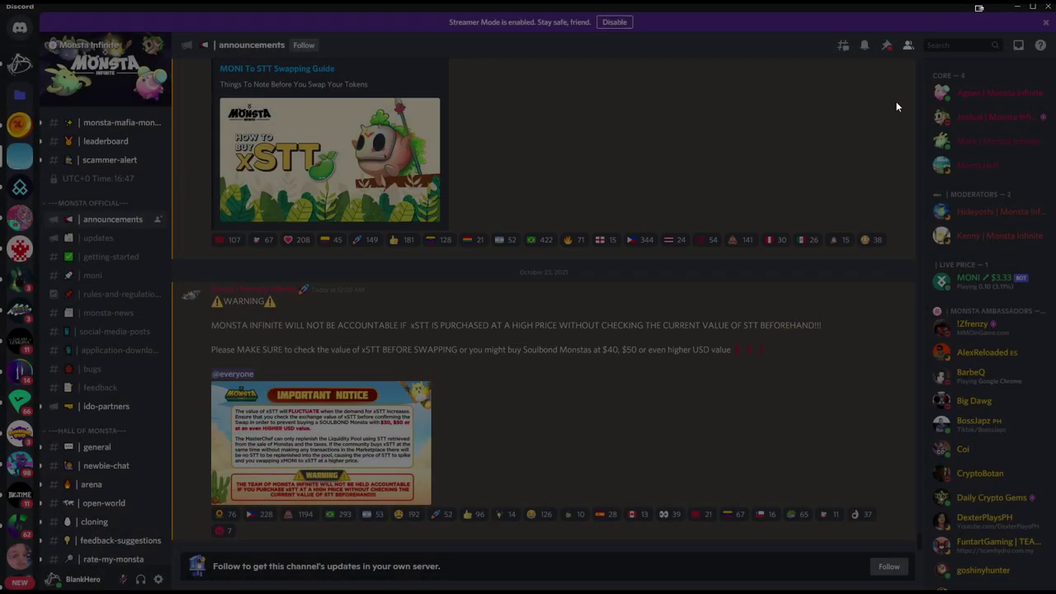
pyautogui.hotkey('alt', 'Tab')
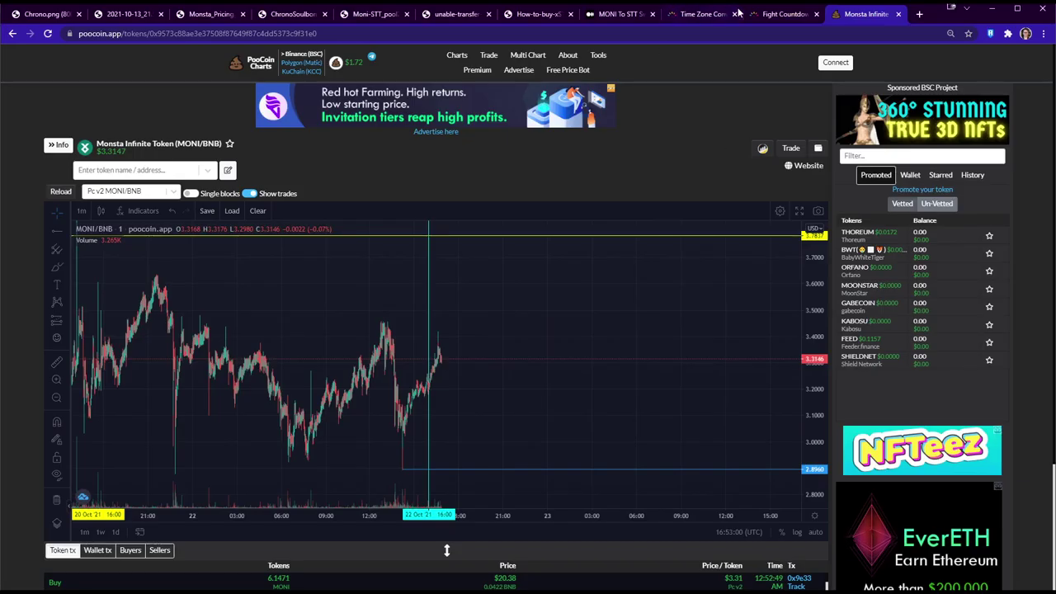
pyautogui.click(785, 14)
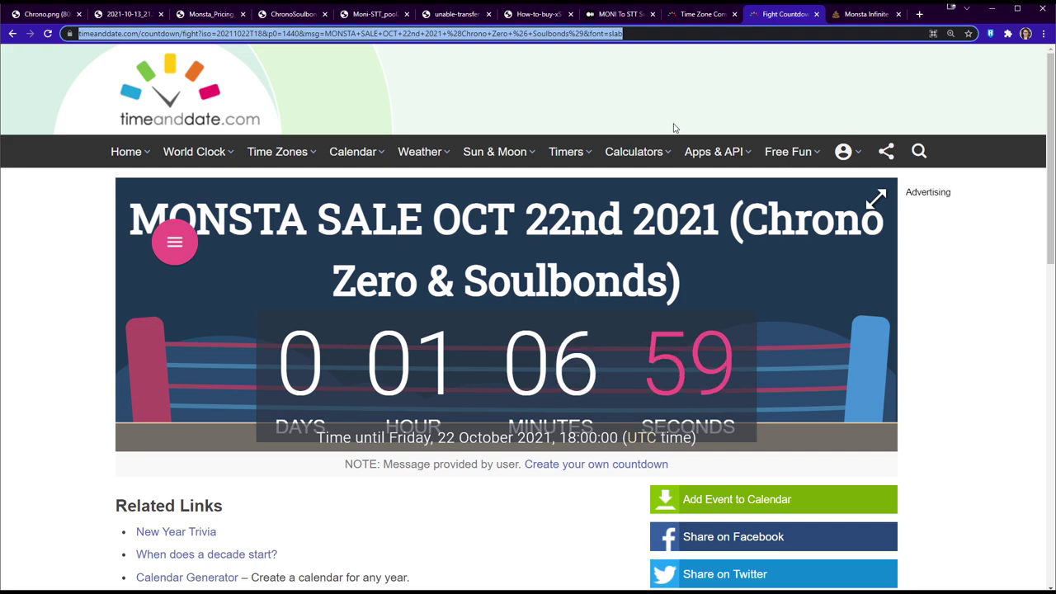
# Step: Switch to the STT/MONI sale calculator in Google Sheets and review the game plan tables and the calculator section
pyautogui.hotkey('alt', 'Tab')
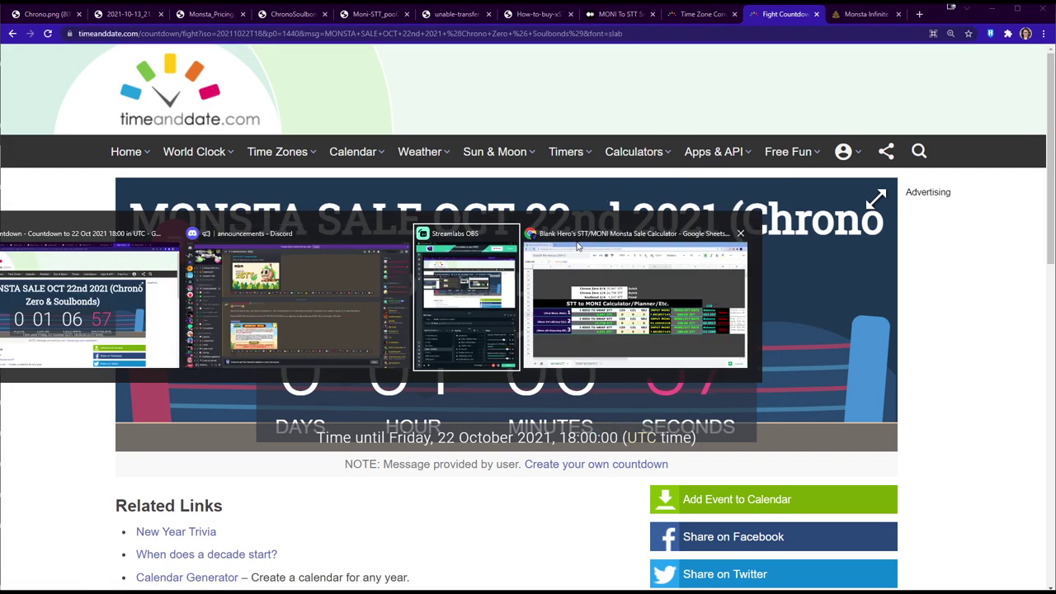
pyautogui.click(534, 240)
pyautogui.scroll(10, 536, 267)
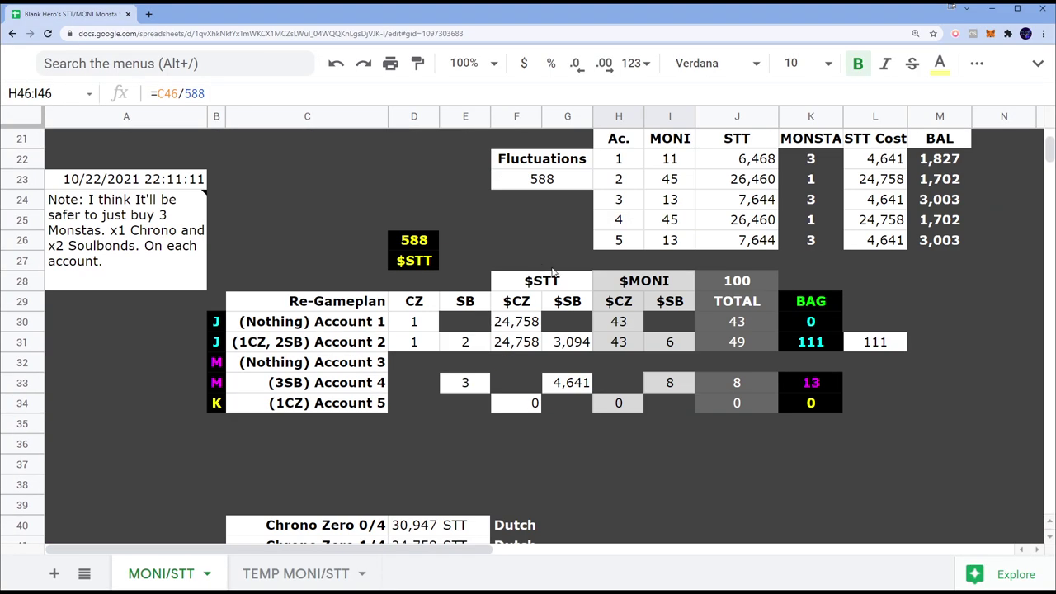
pyautogui.scroll(-2, 446, 257)
pyautogui.scroll(-10, 445, 257)
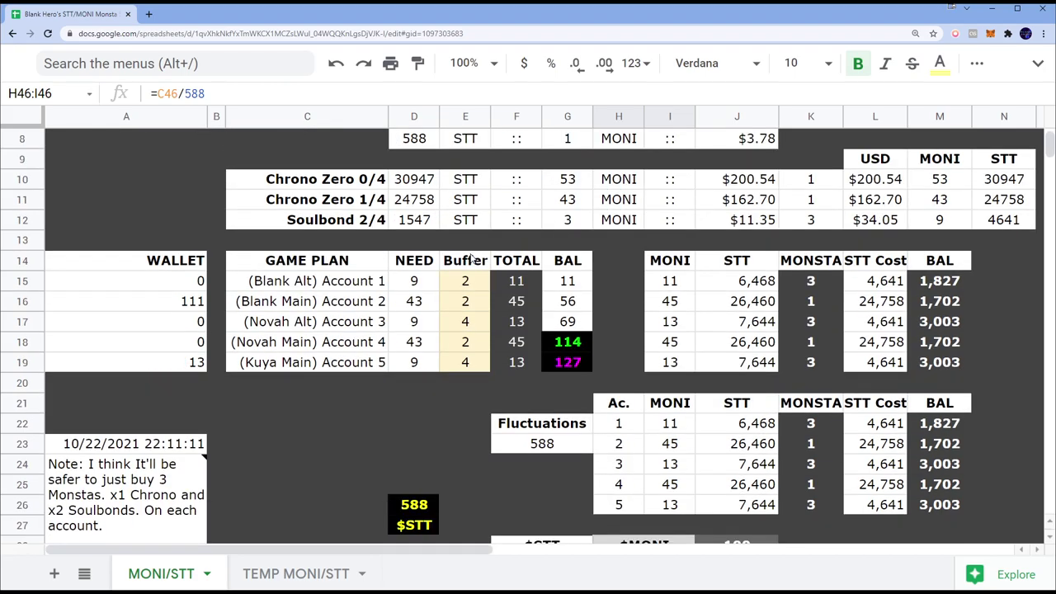
pyautogui.scroll(-1, 724, 283)
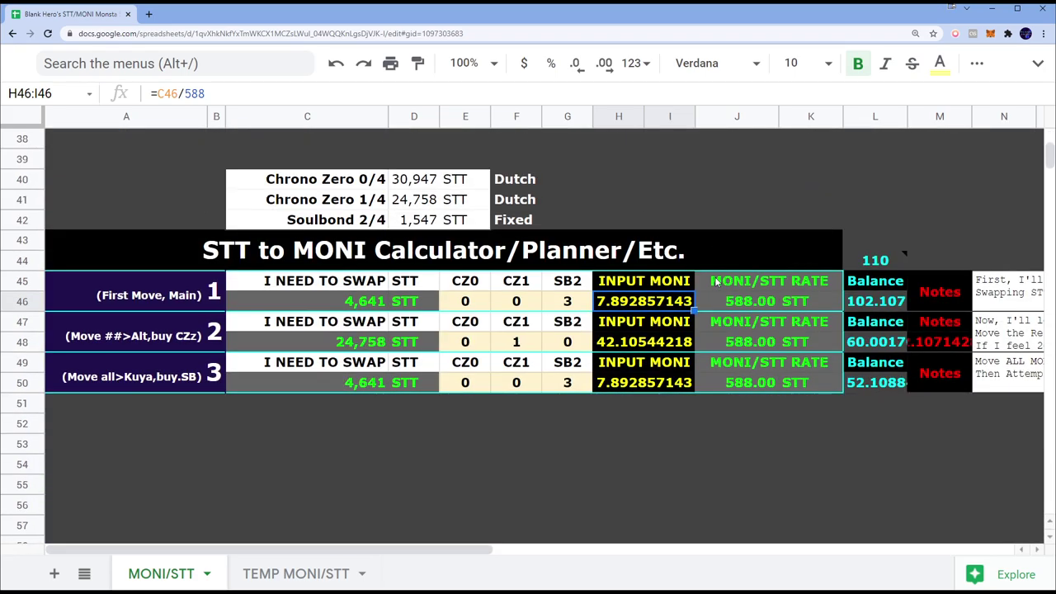
# Step: Compare the Chrono Zero and Soulbond prices in the calculator spreadsheet with the ChronoSoulbond sale image in the browser
pyautogui.hotkey('alt', 'Tab')
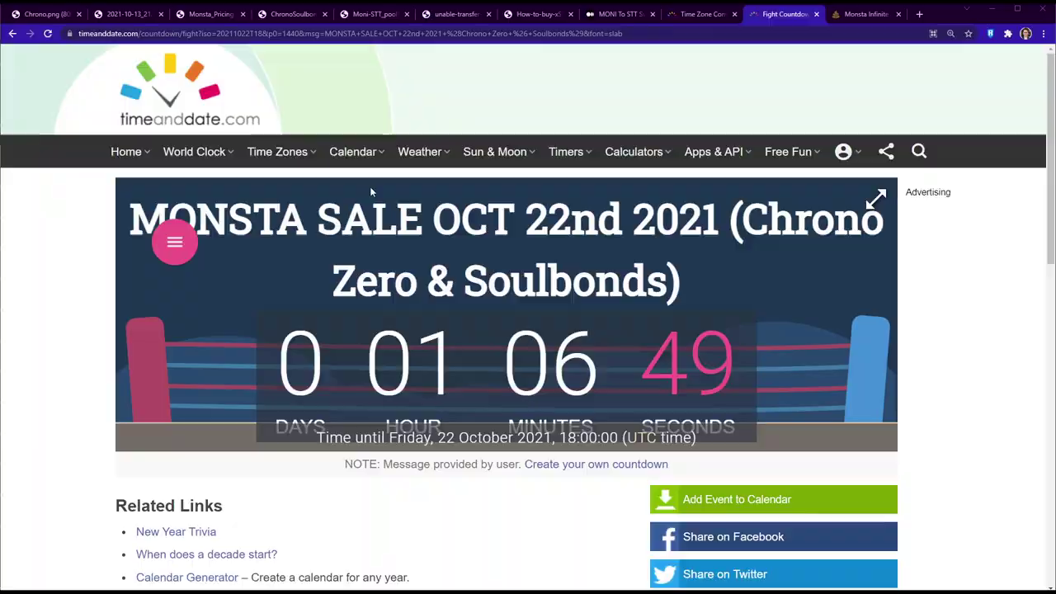
pyautogui.click(285, 15)
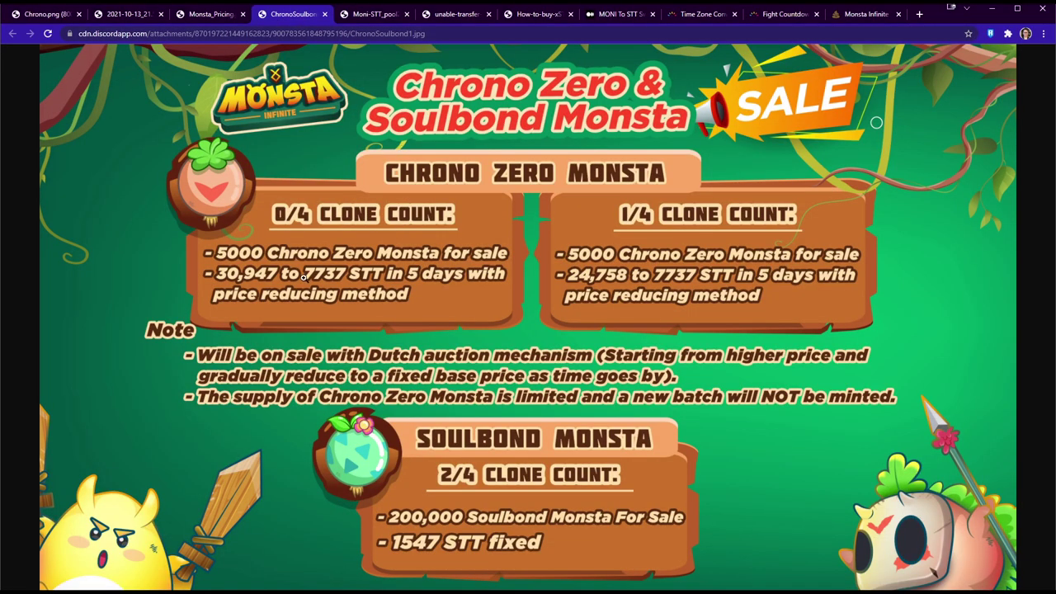
pyautogui.hotkey('alt', 'Tab')
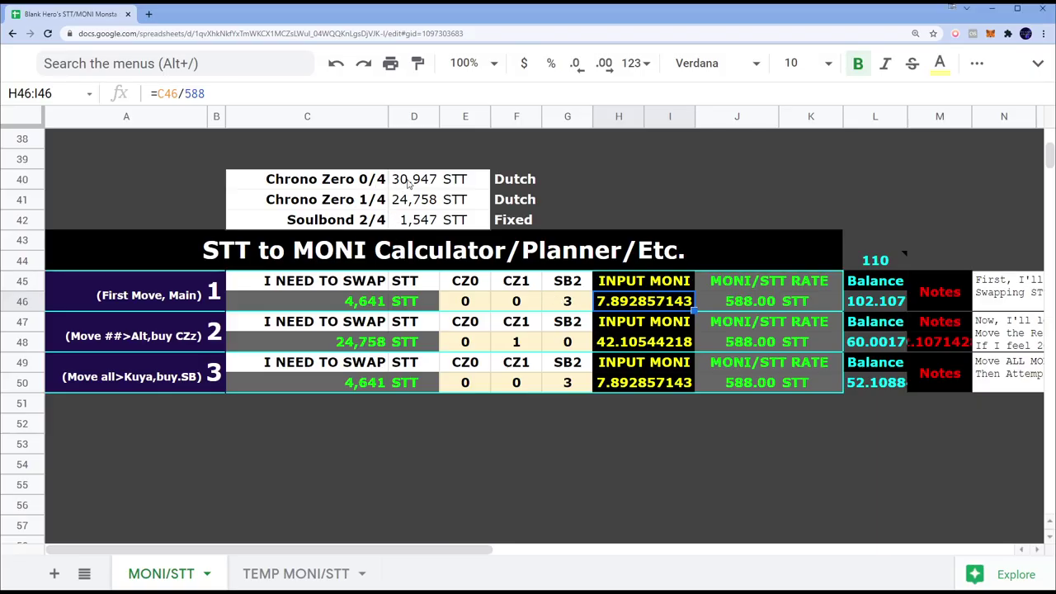
pyautogui.hotkey('alt', 'Tab')
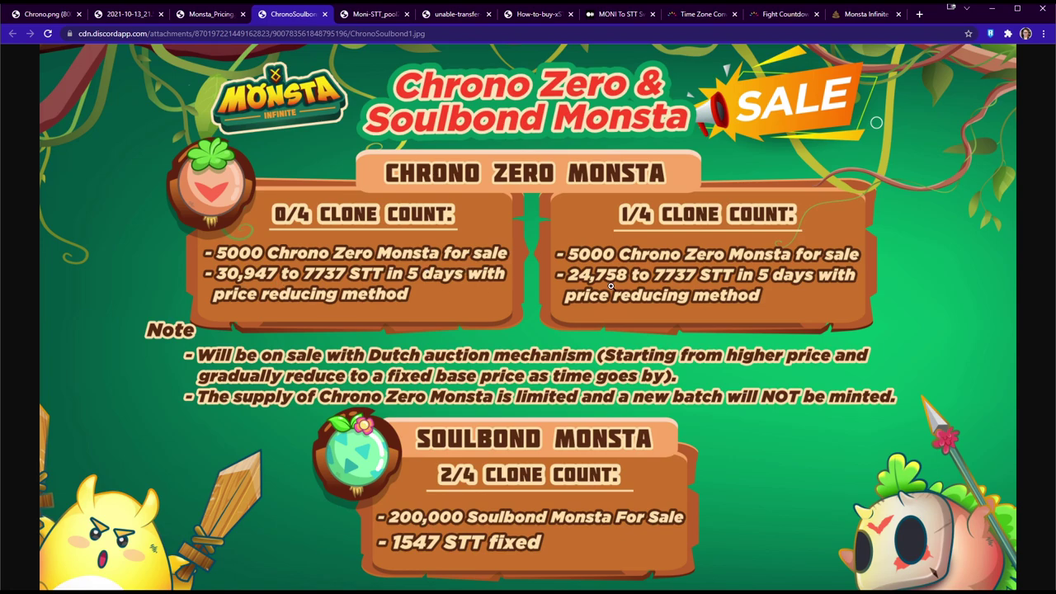
pyautogui.hotkey('alt', 'Tab')
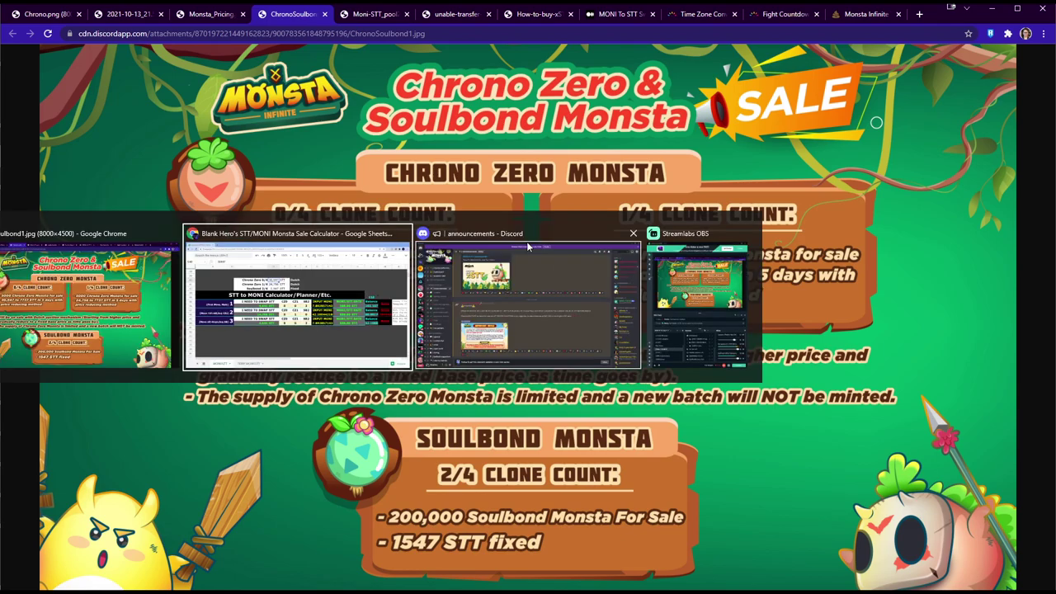
pyautogui.click(413, 224)
pyautogui.hotkey('alt', 'Tab')
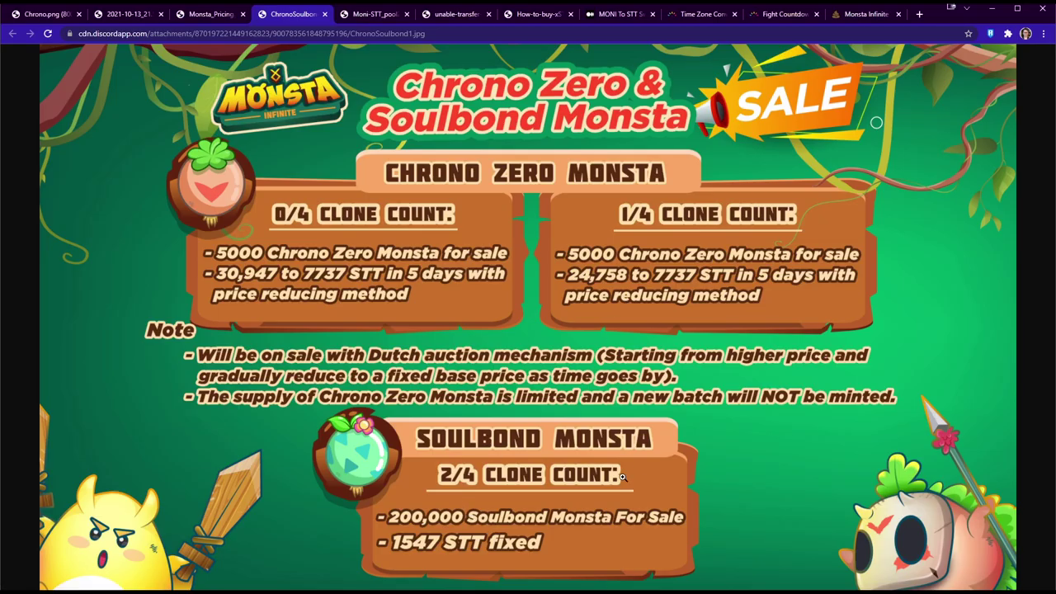
pyautogui.hotkey('alt', 'Tab')
# Step: Point out the Dutch and Fixed pricing labels in column F and the STT to MONI calculator title
pyautogui.click(518, 182)
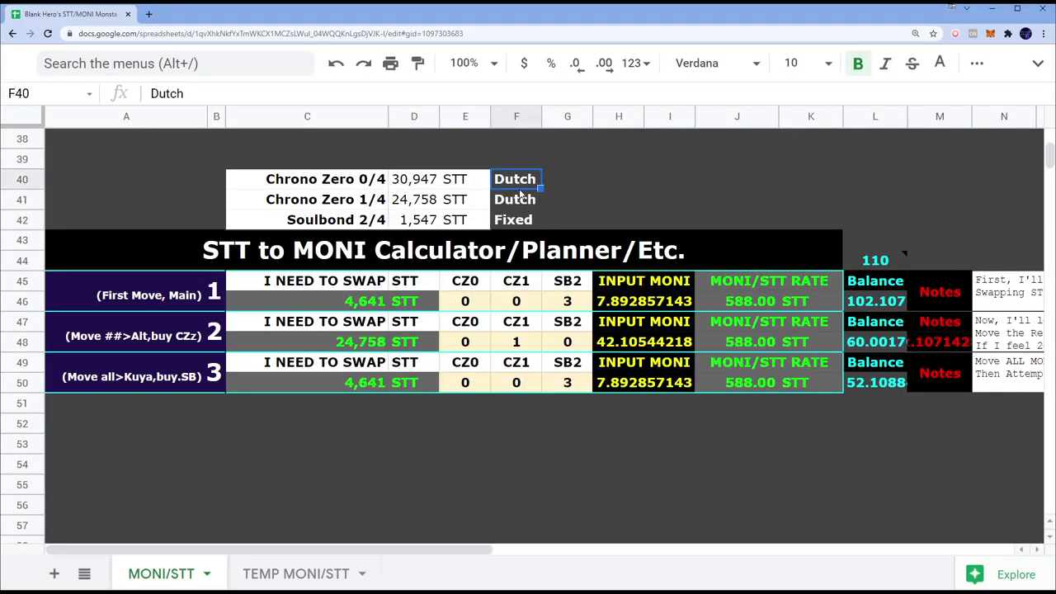
pyautogui.click(525, 220)
pyautogui.click(272, 252)
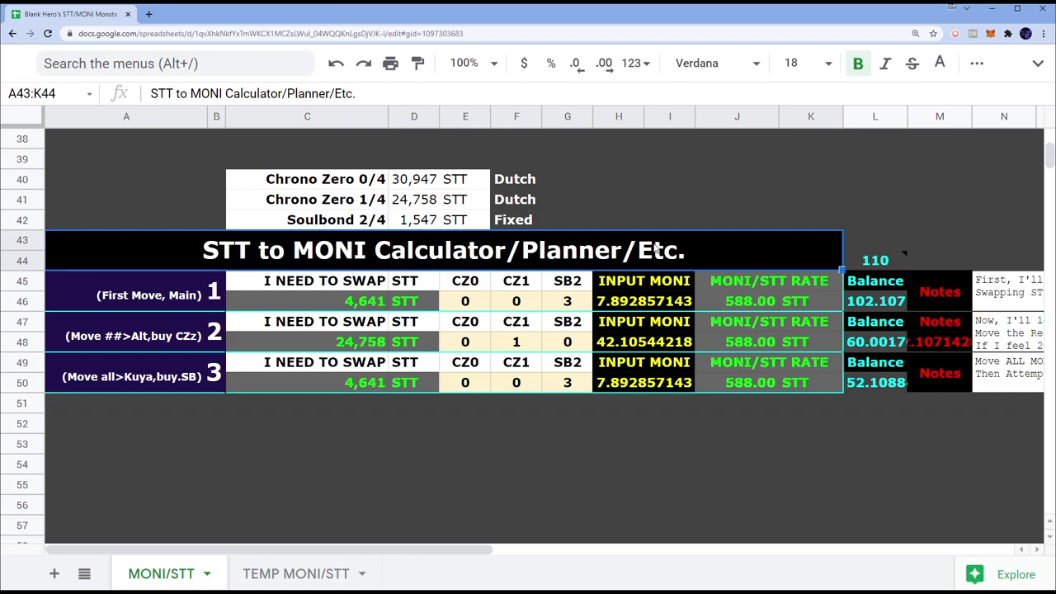
# Step: Left-align the transfer amount in Notes cell M48
pyautogui.click(939, 342)
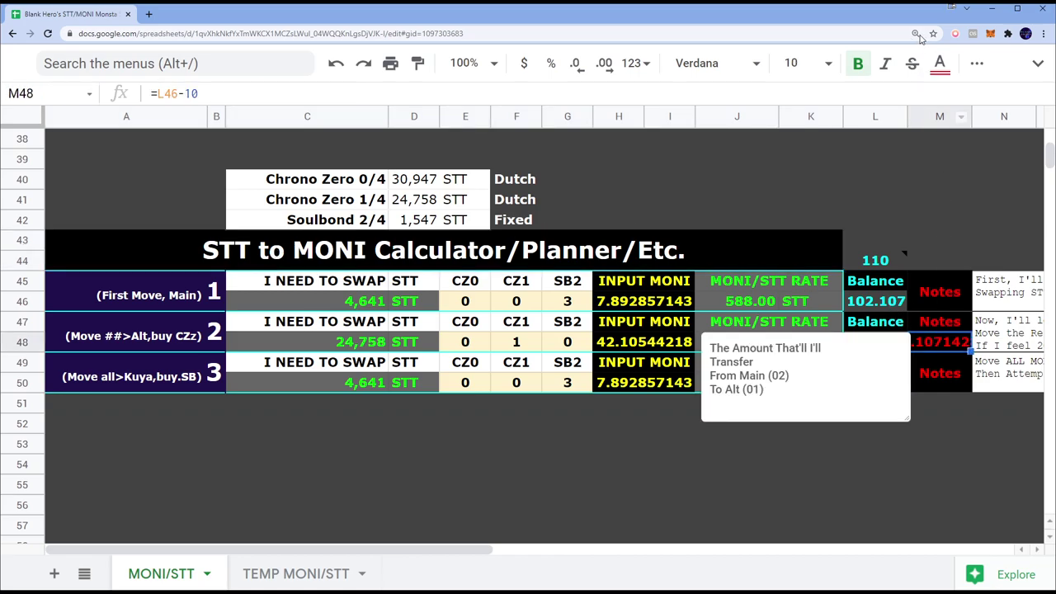
pyautogui.click(977, 63)
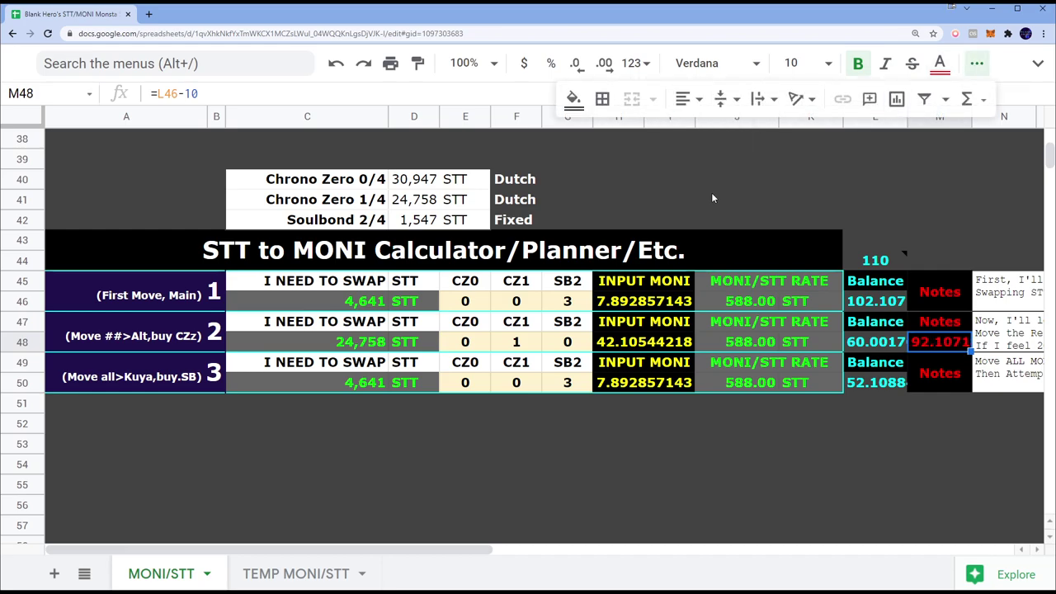
pyautogui.click(793, 201)
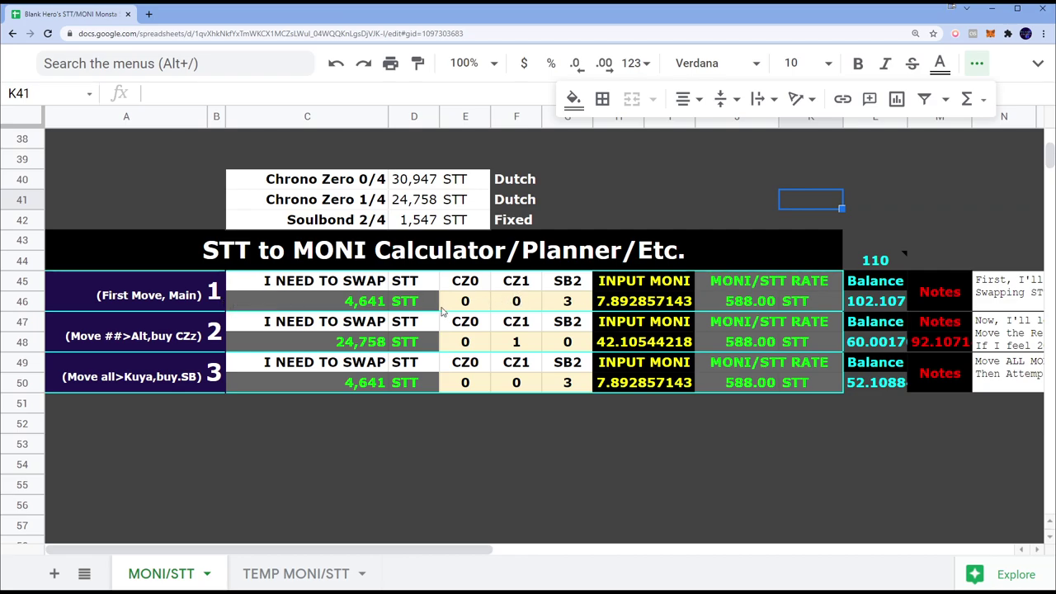
# Step: Examine the first move's SB2 quantity, input MONI formula and MONI/STT rate formula in row 46
pyautogui.click(199, 286)
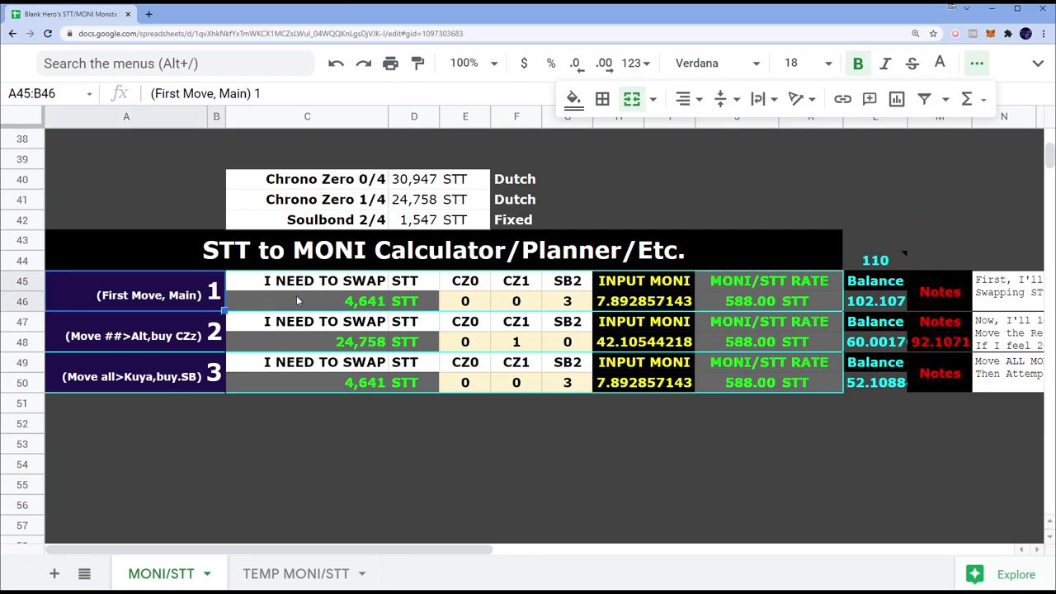
pyautogui.click(563, 308)
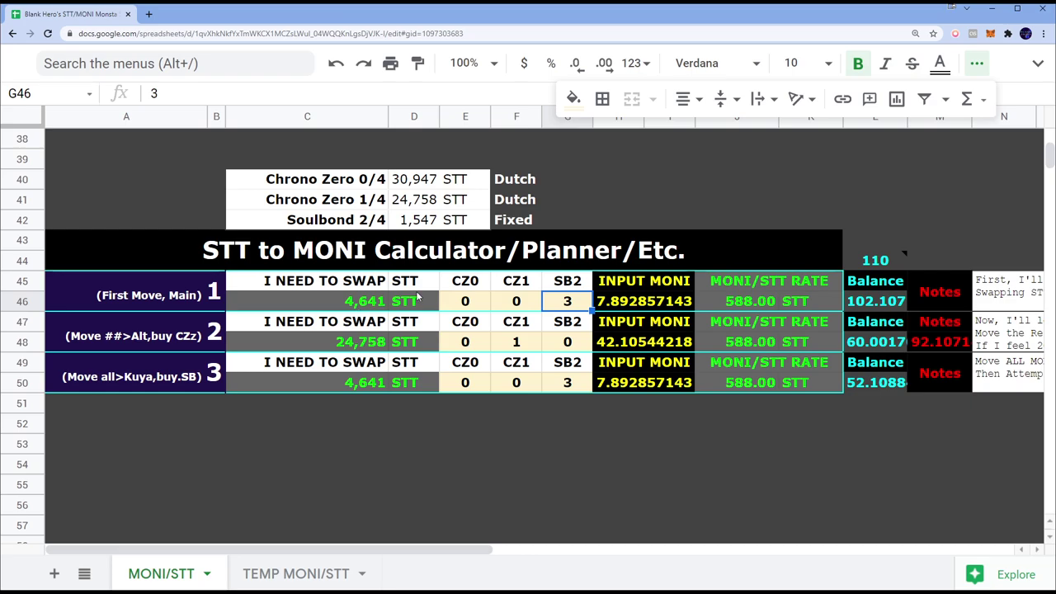
pyautogui.click(725, 304)
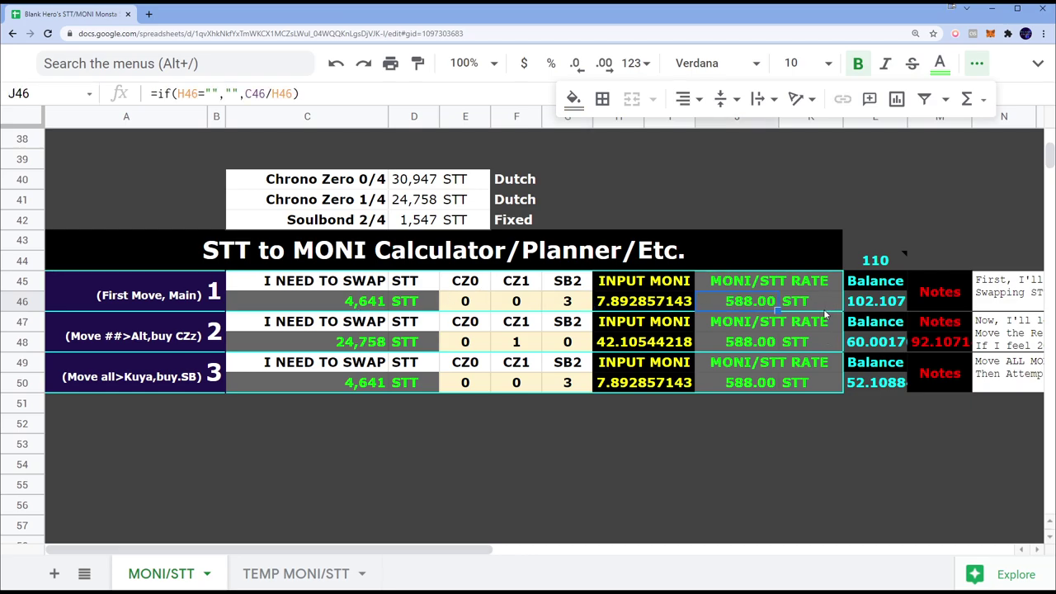
pyautogui.click(616, 302)
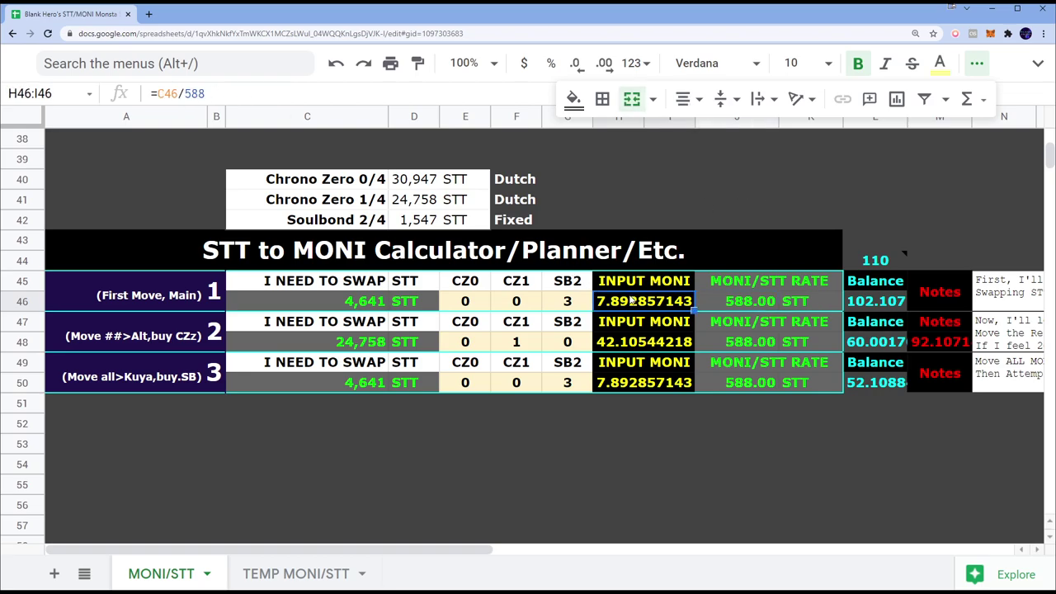
pyautogui.click(630, 322)
pyautogui.click(628, 307)
pyautogui.click(707, 306)
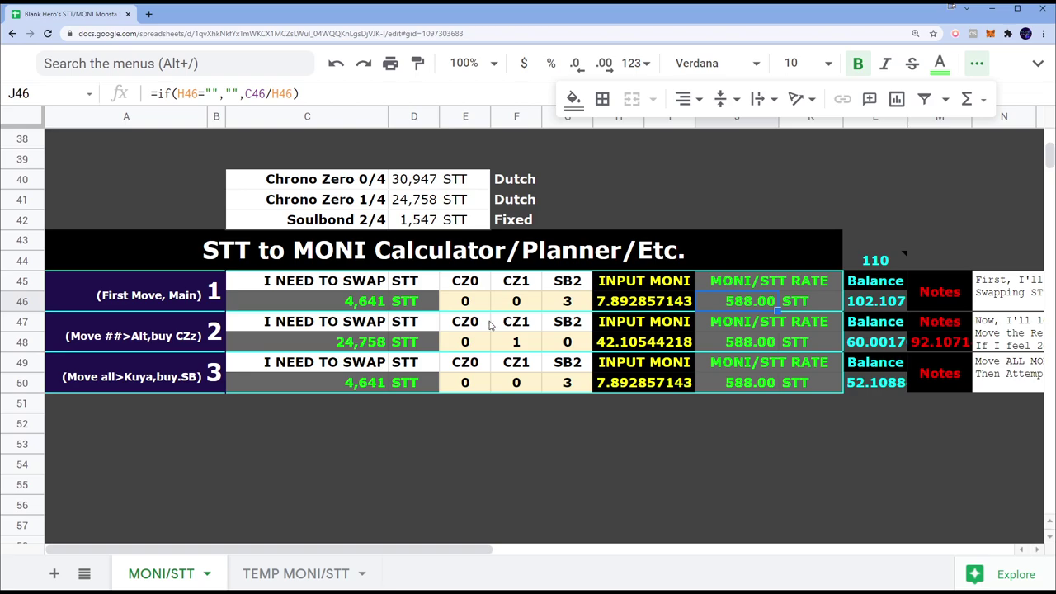
# Step: Examine the second move's CZ1 quantity in row 48 and the CZ0, CZ1 and SB2 column headings
pyautogui.click(140, 347)
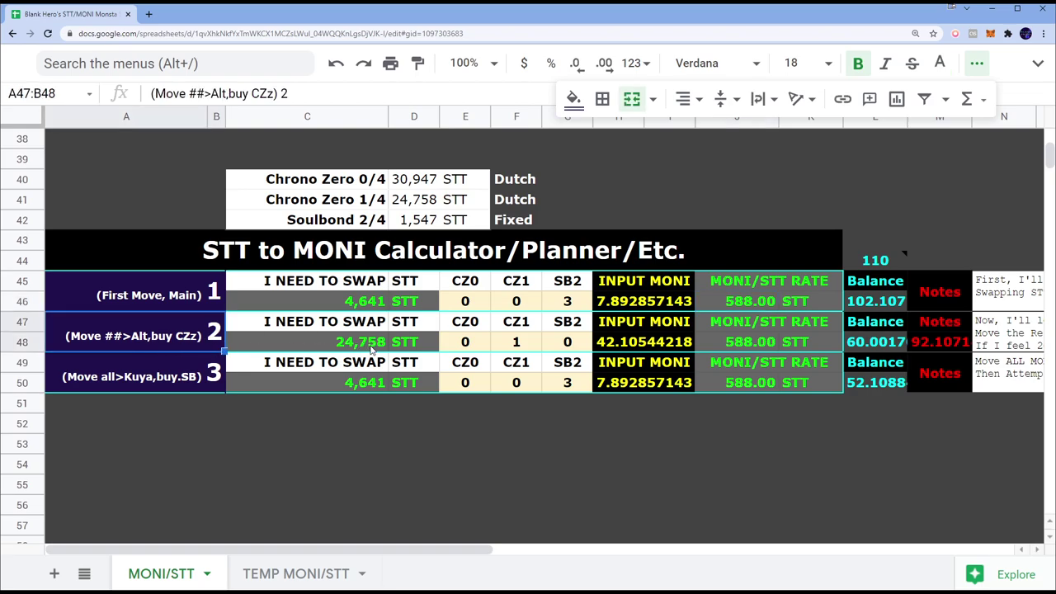
pyautogui.click(530, 345)
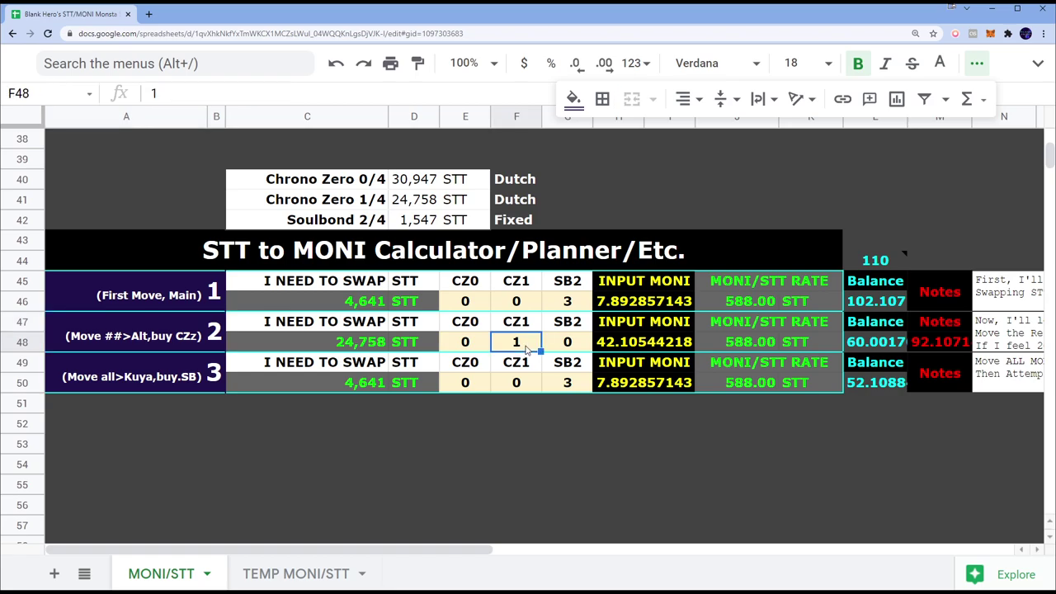
pyautogui.click(518, 282)
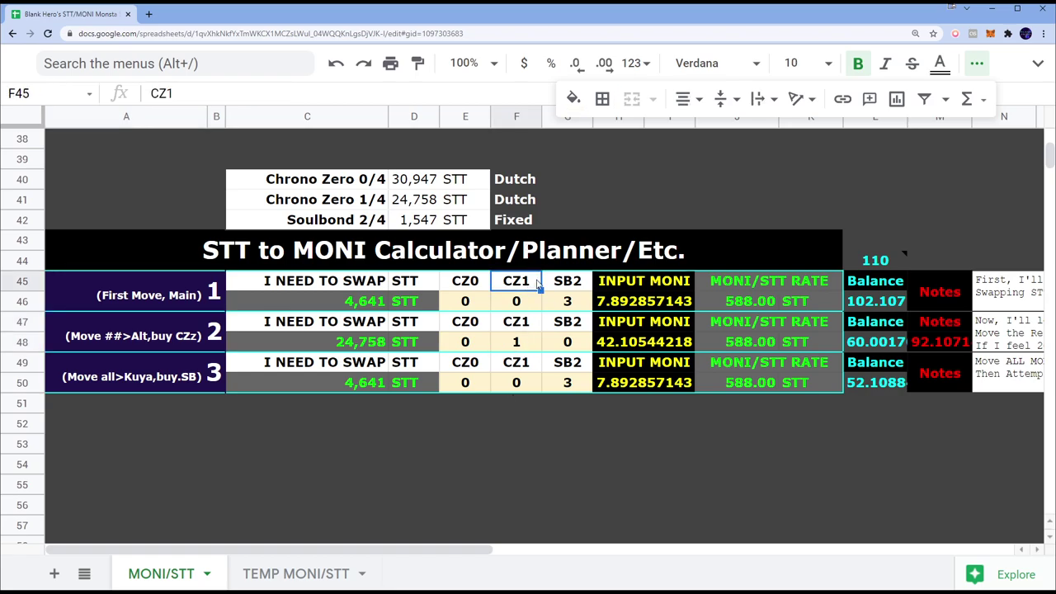
pyautogui.click(457, 283)
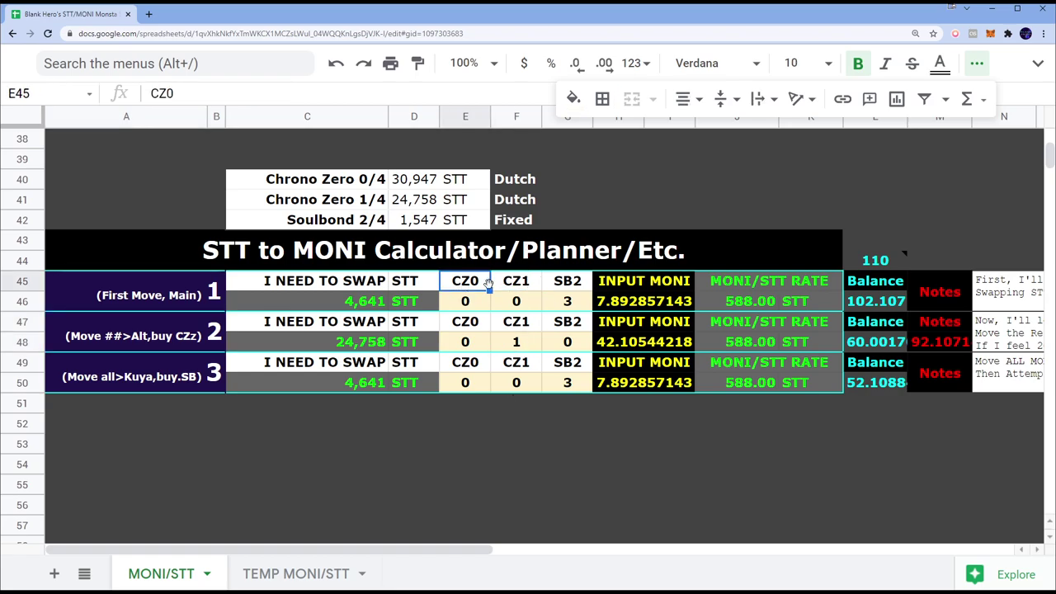
pyautogui.click(520, 289)
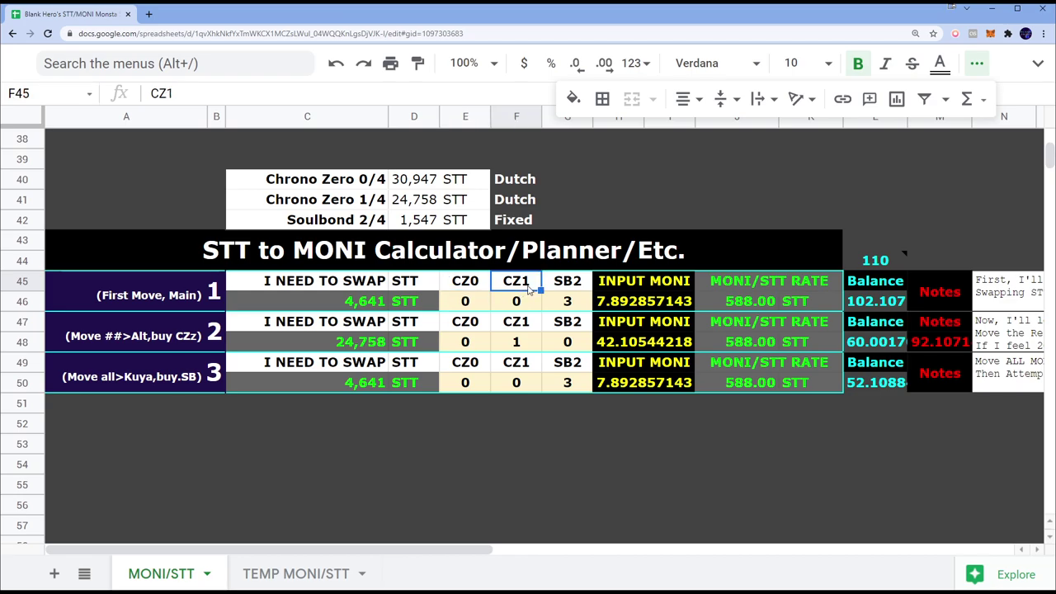
pyautogui.click(564, 285)
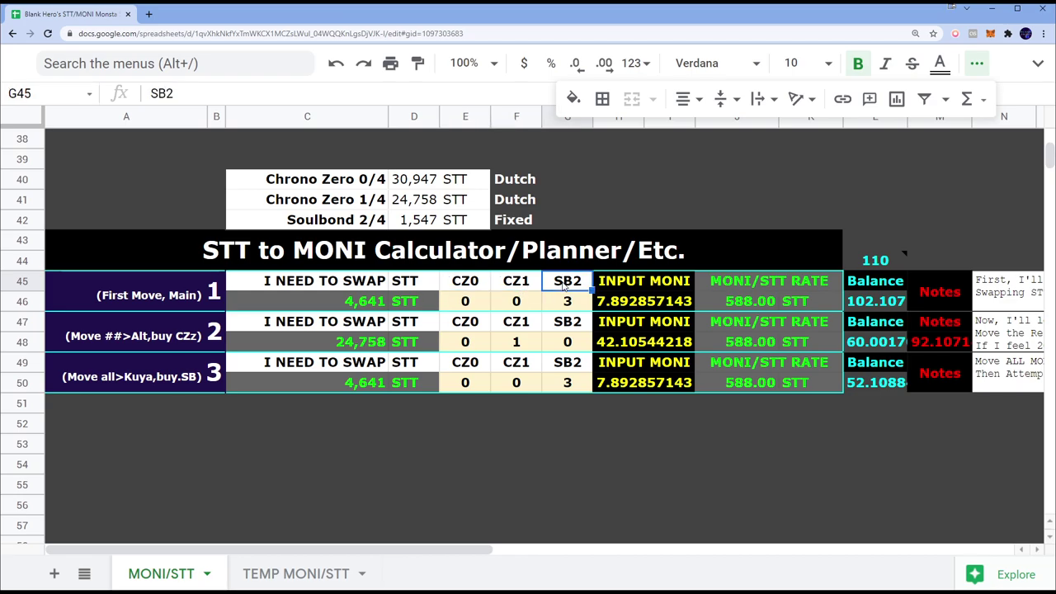
pyautogui.moveTo(489, 290); pyautogui.dragTo(567, 286)
pyautogui.click(519, 325)
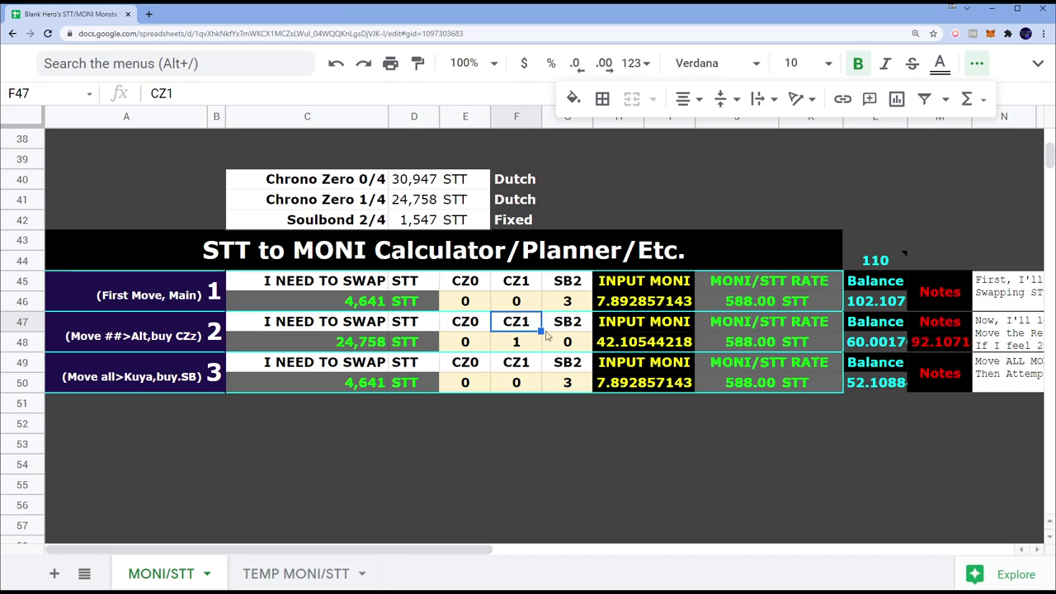
pyautogui.click(518, 351)
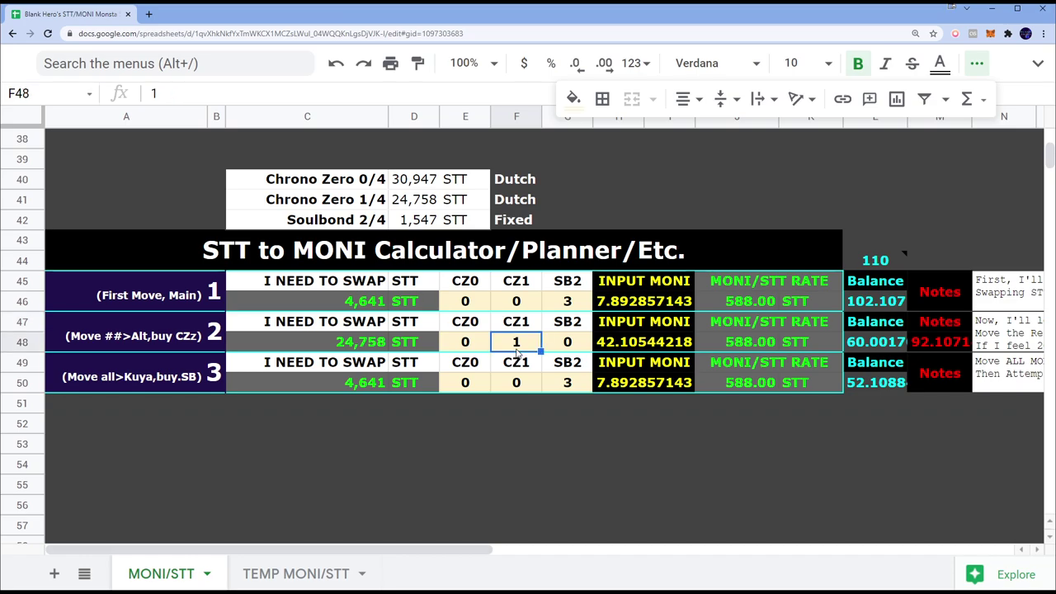
# Step: Examine the third move's label and its SB2 quantity in row 50
pyautogui.click(191, 377)
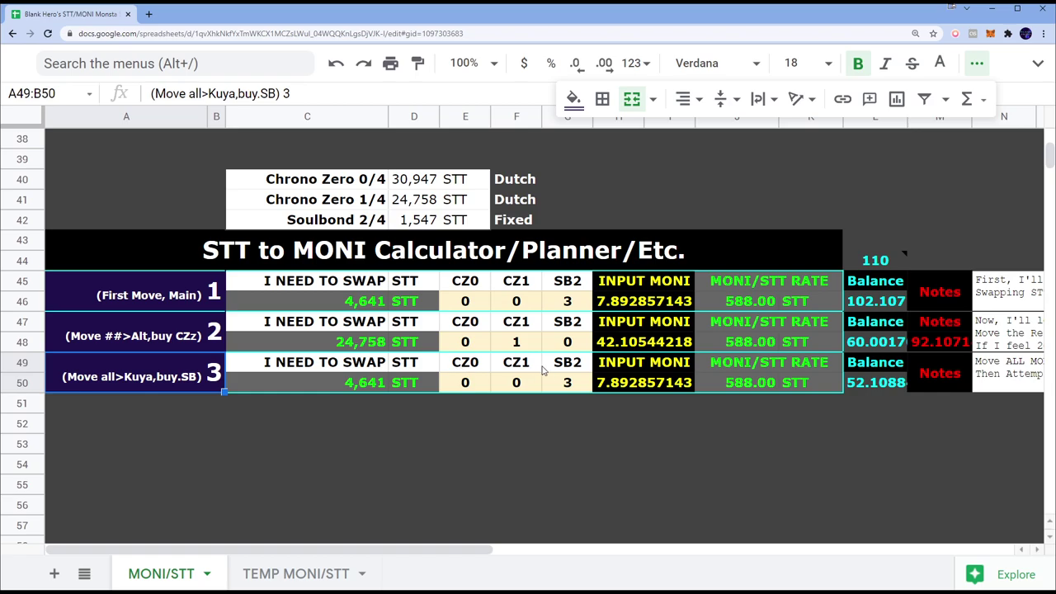
pyautogui.click(554, 387)
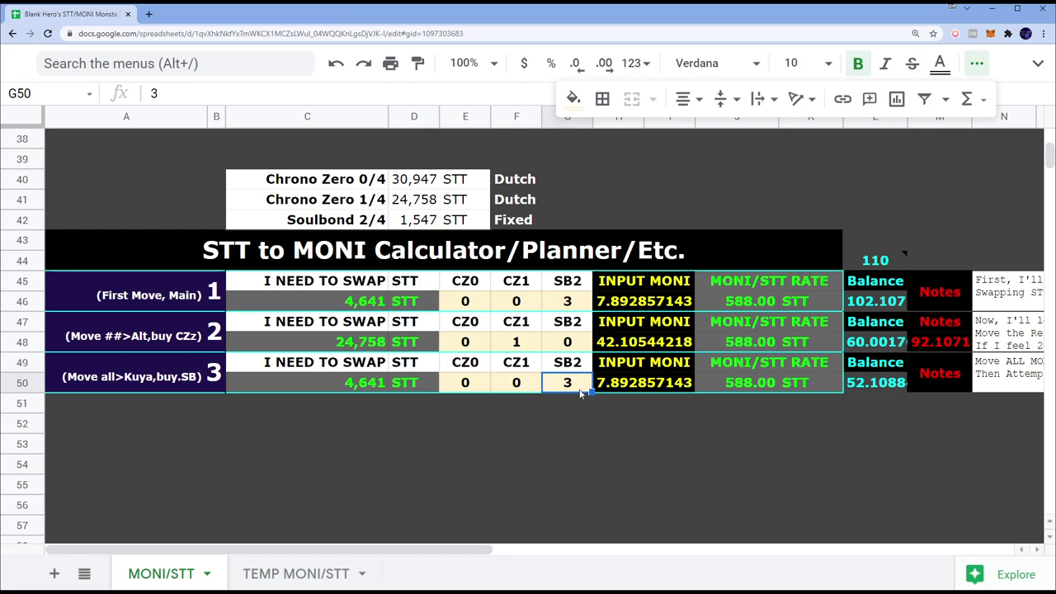
# Step: Delete the MONI/STT sheet from the workbook
pyautogui.rightClick(161, 580)
pyautogui.click(210, 238)
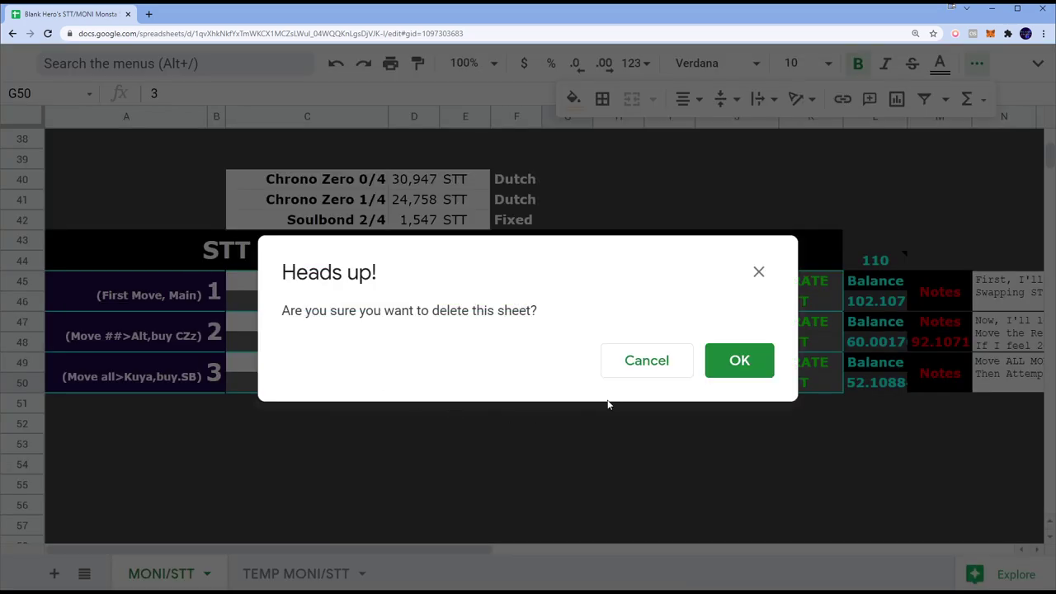
pyautogui.click(742, 363)
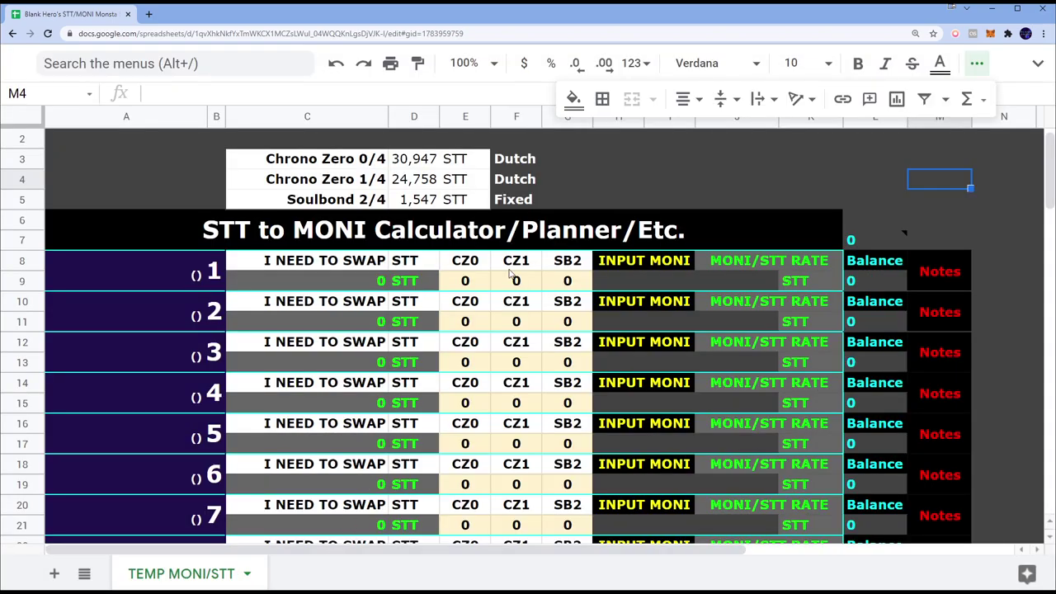
# Step: Set the overall budget in cell L7 of the TEMP MONI/STT sheet to 200
pyautogui.scroll(-2, 510, 274)
pyautogui.scroll(2, 510, 274)
pyautogui.click(813, 179)
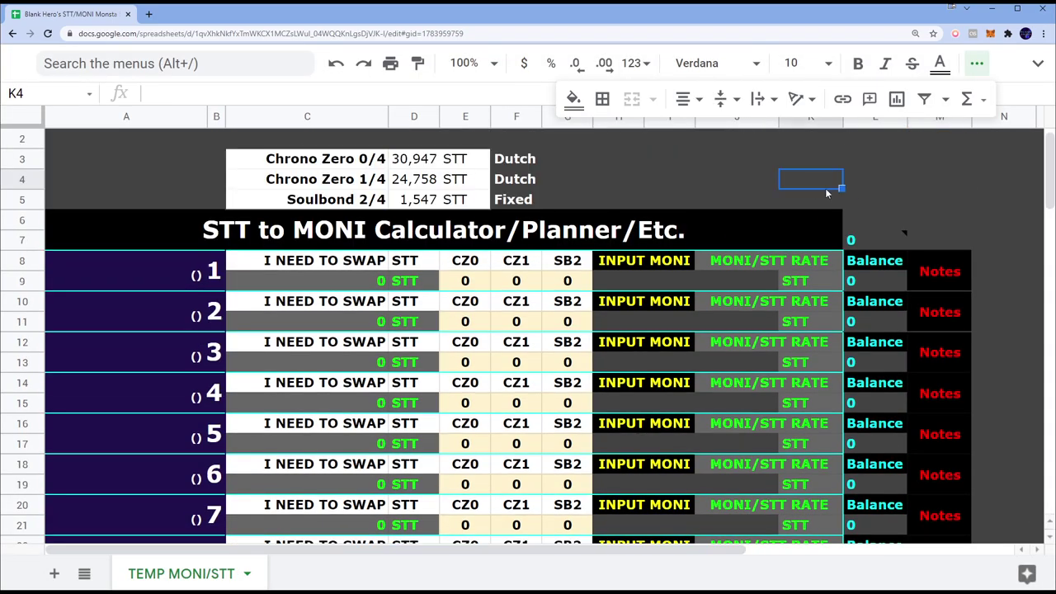
pyautogui.scroll(-1, 873, 247)
pyautogui.click(873, 199)
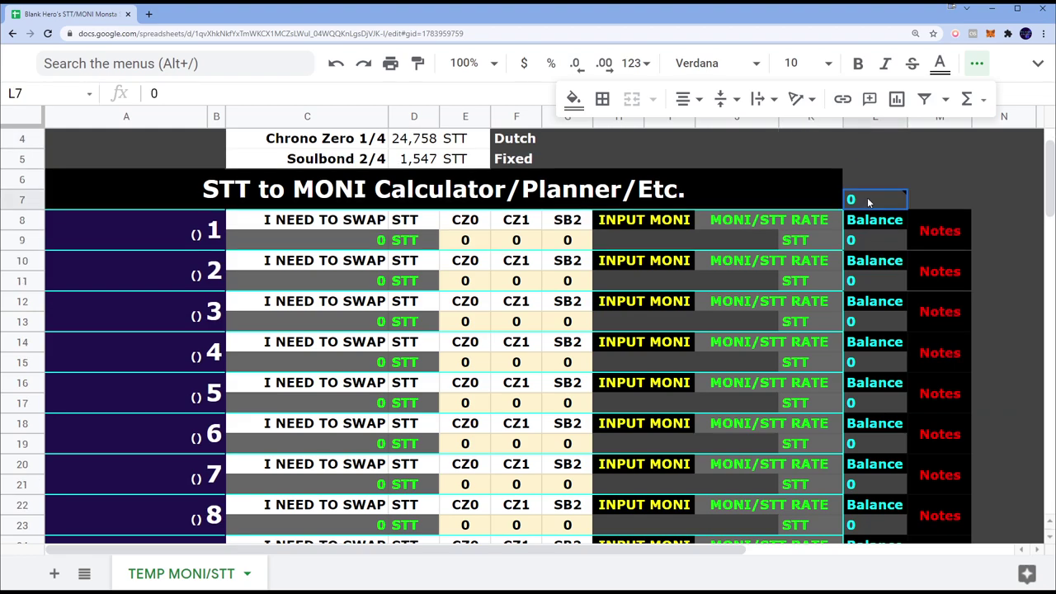
pyautogui.press('Up')
pyautogui.press('Up')
pyautogui.press('Up')
pyautogui.click(870, 200)
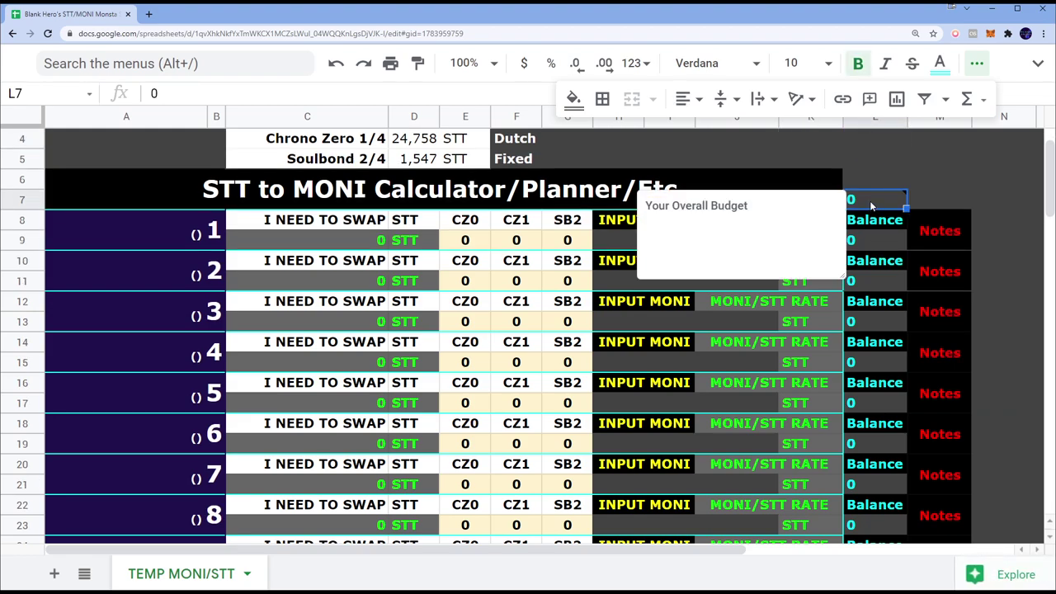
pyautogui.press('Up')
pyautogui.press('Down')
pyautogui.write('200')
pyautogui.press('Return')
pyautogui.press('Up')
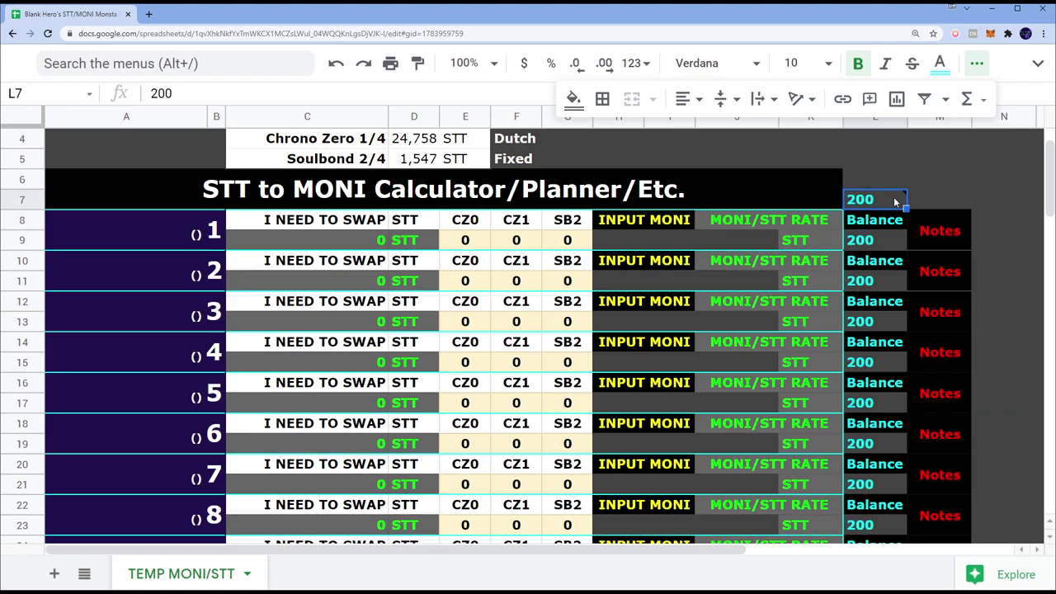
# Step: Label the budget with MONI in cell M7, using the same formatting as L7
pyautogui.click(943, 202)
pyautogui.write('MONI')
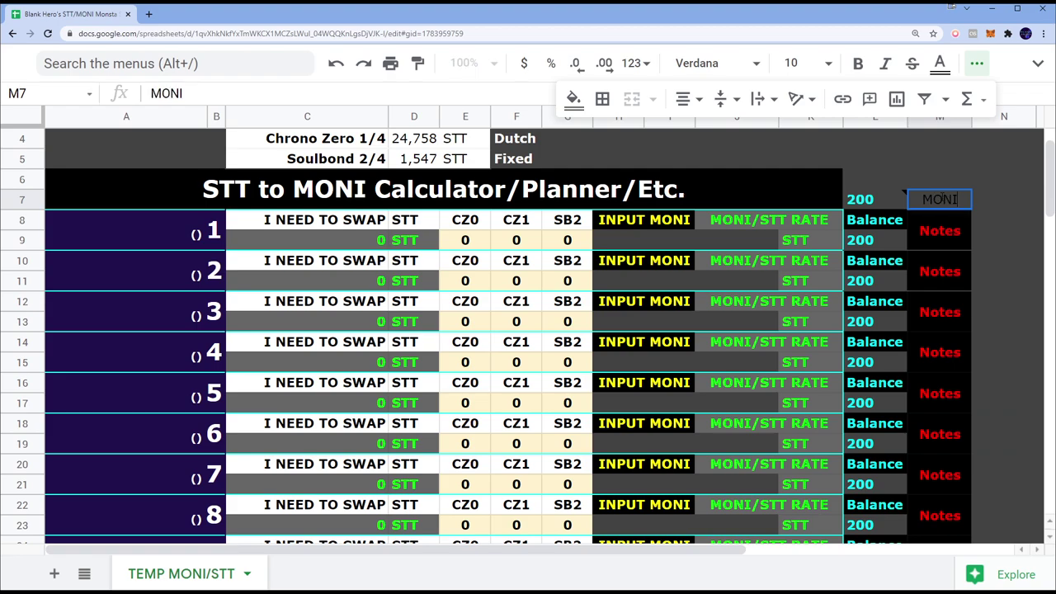
pyautogui.press('Return')
pyautogui.press('Up')
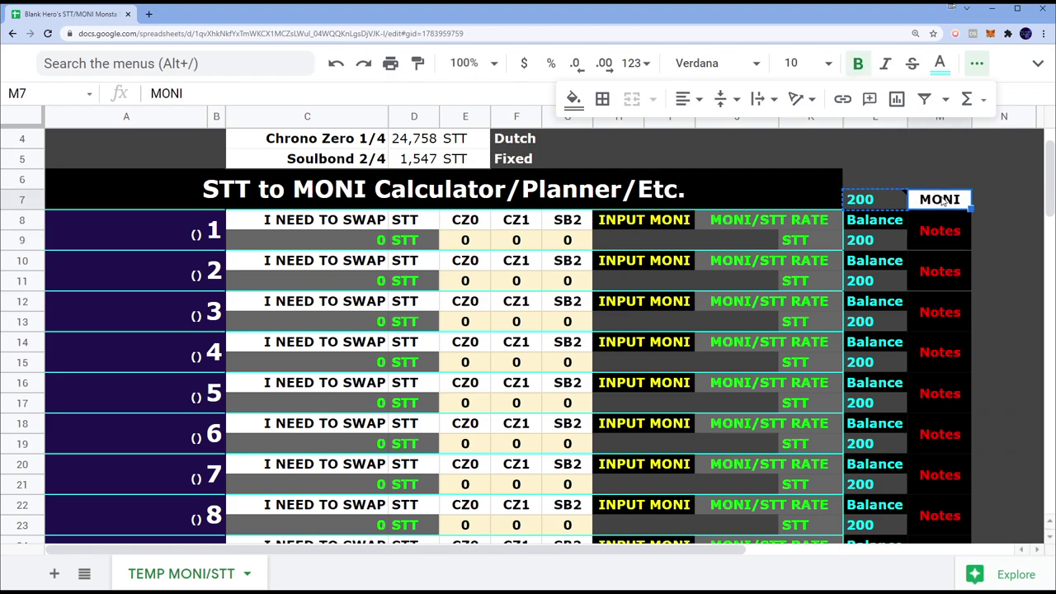
pyautogui.write('200')
pyautogui.write('MONI')
pyautogui.press('Return')
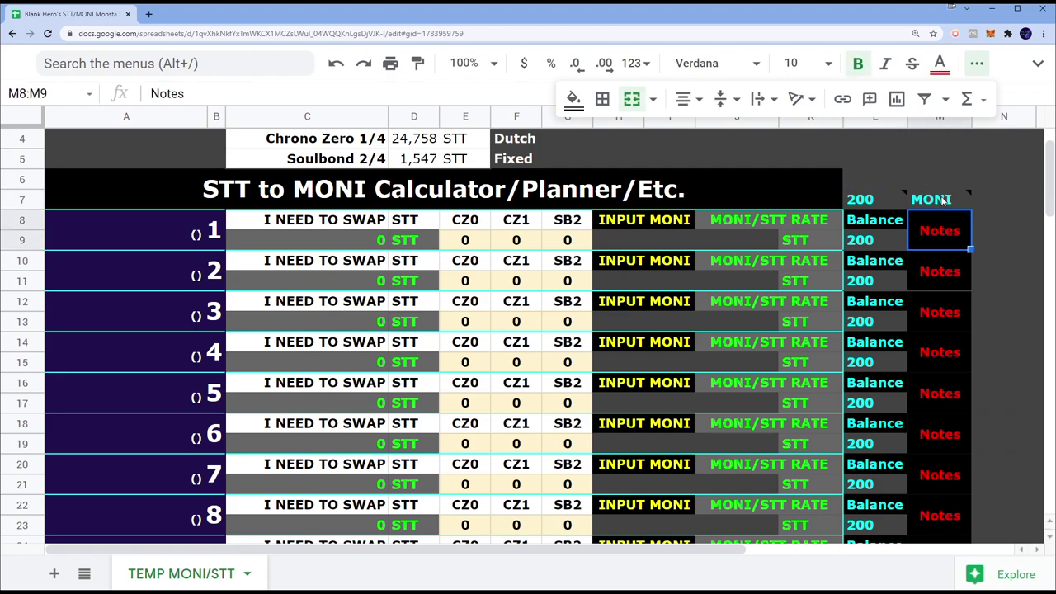
# Step: Clear the note from the MONI label cell M7
pyautogui.rightClick(931, 202)
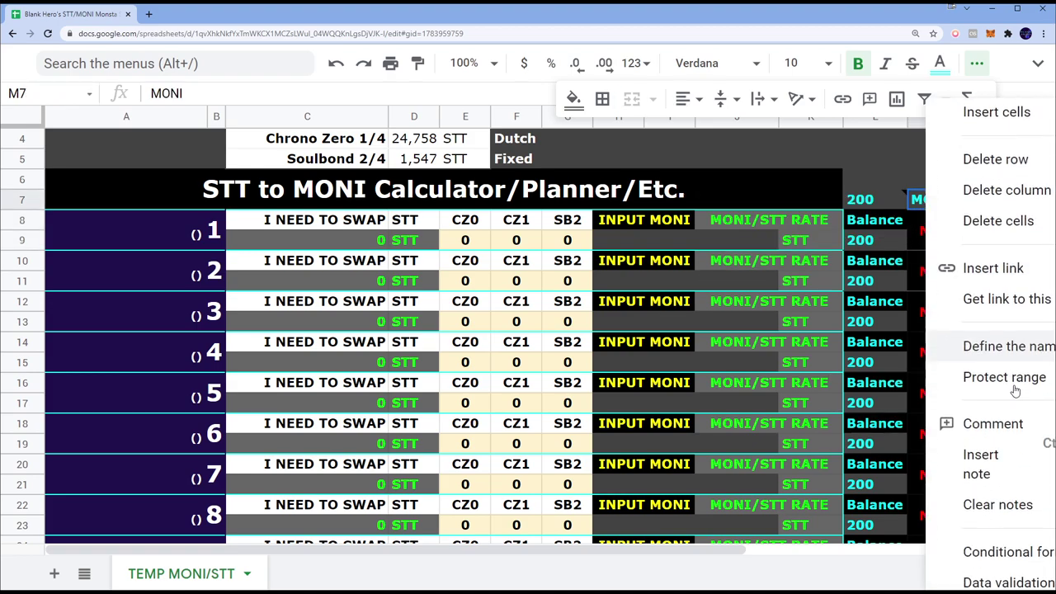
pyautogui.click(1009, 491)
pyautogui.press('Up')
pyautogui.press('Up')
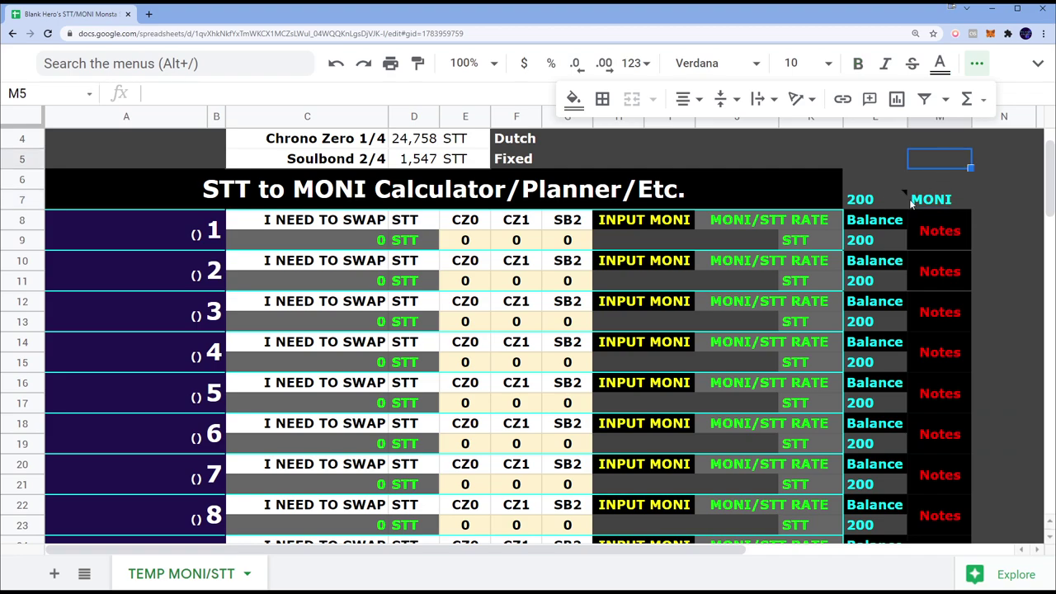
# Step: Right-align the overall budget amount in cell L7
pyautogui.click(877, 204)
pyautogui.click(689, 99)
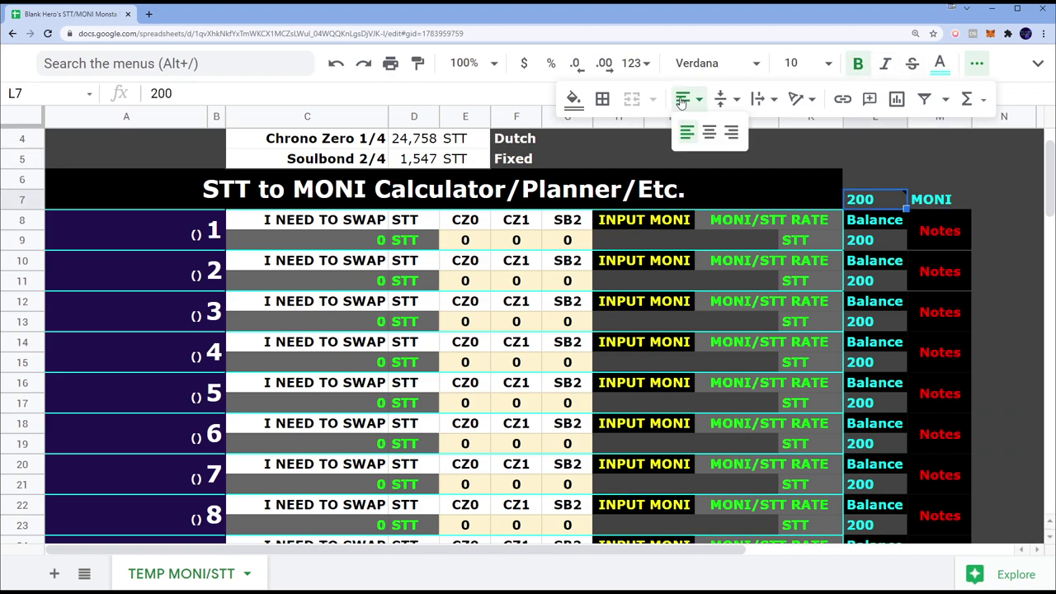
pyautogui.click(732, 134)
# Step: Give the budget cells L7:M7 a black fill and bright green text
pyautogui.keyDown('shift'); pyautogui.click(939, 199); pyautogui.keyUp('shift')
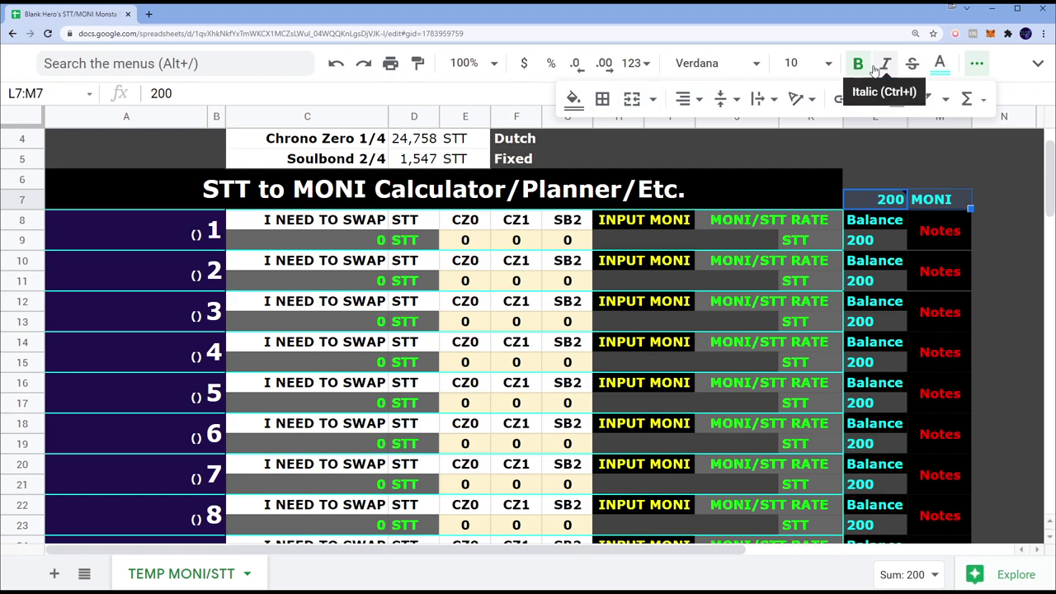
pyautogui.click(574, 98)
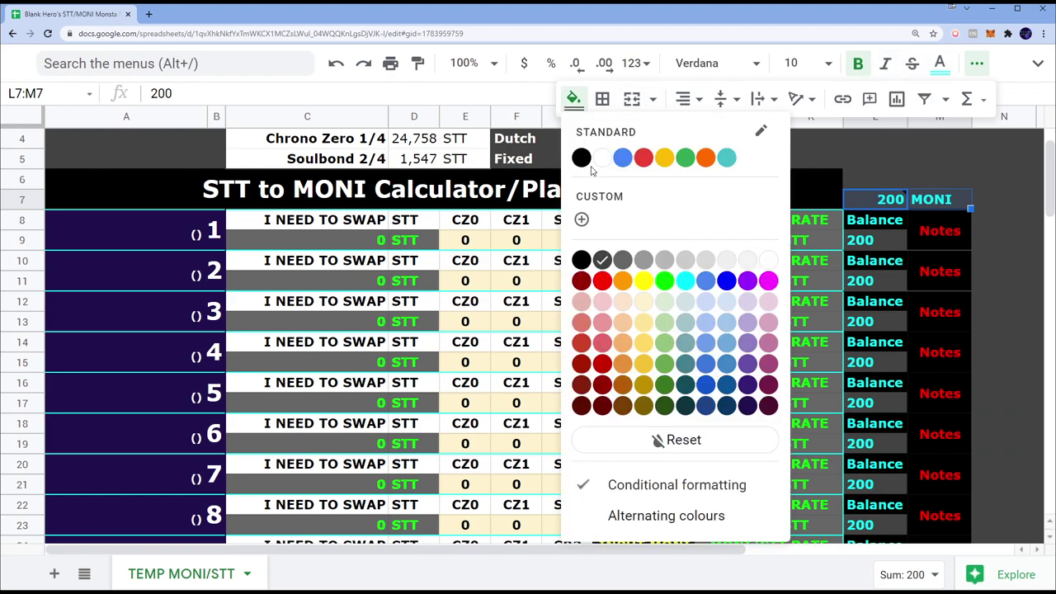
pyautogui.click(586, 158)
pyautogui.click(940, 63)
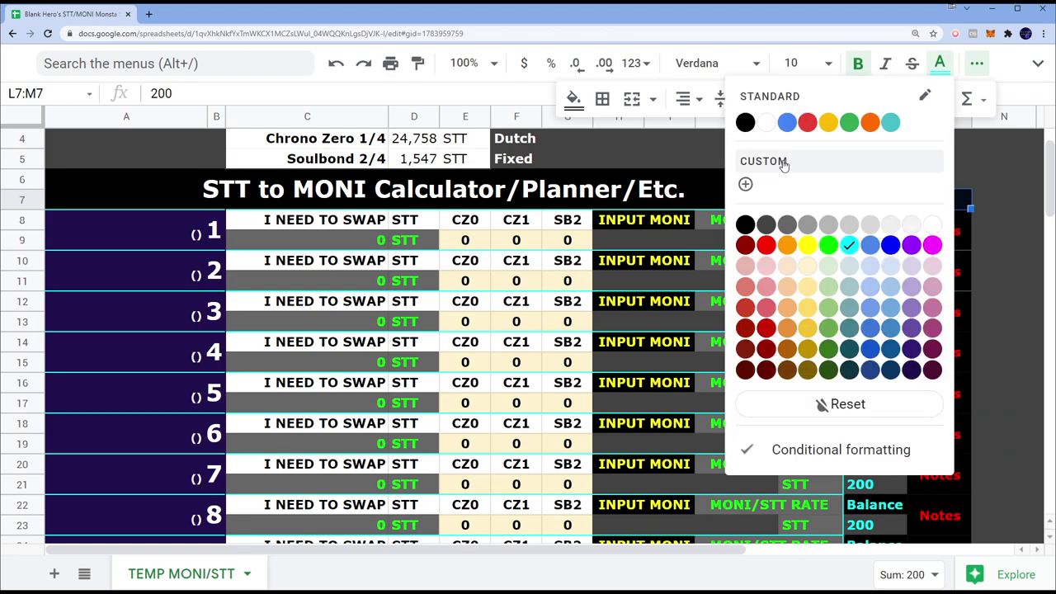
pyautogui.click(829, 246)
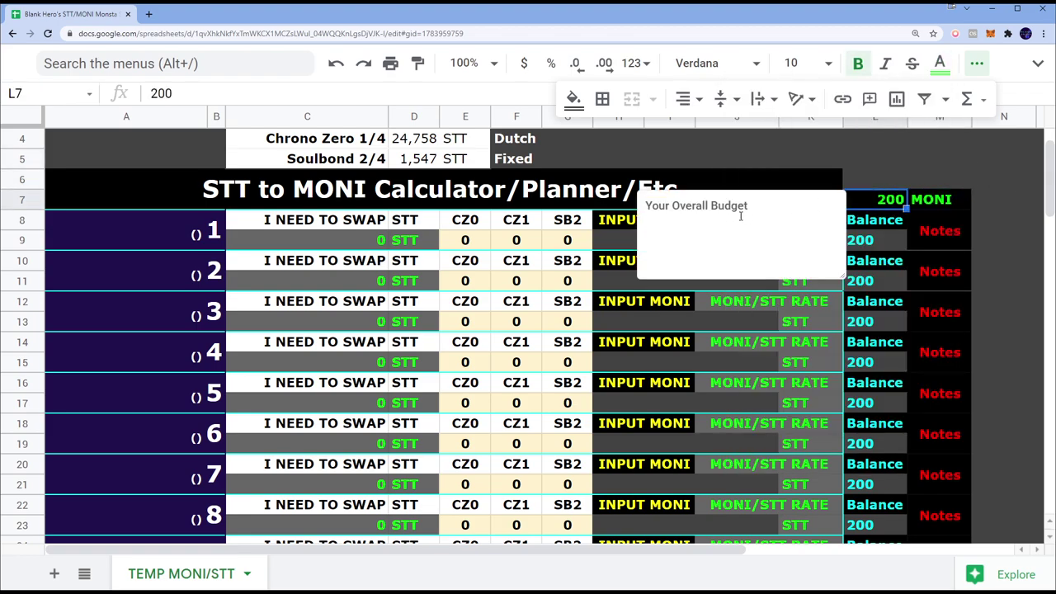
pyautogui.click(917, 167)
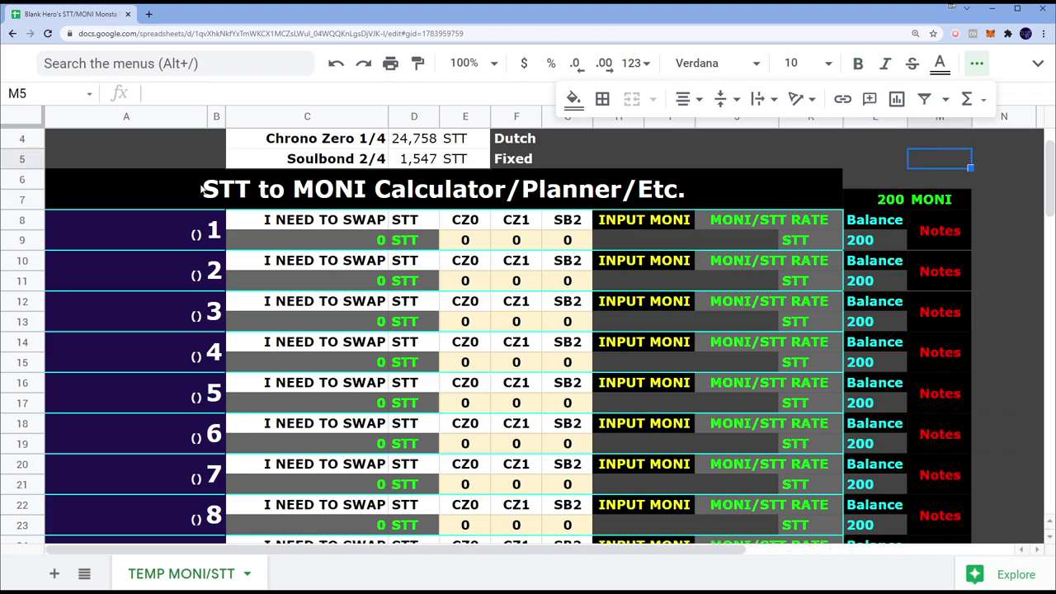
# Step: Set the first move's SB2 quantity in cell G9 to 3
pyautogui.click(575, 241)
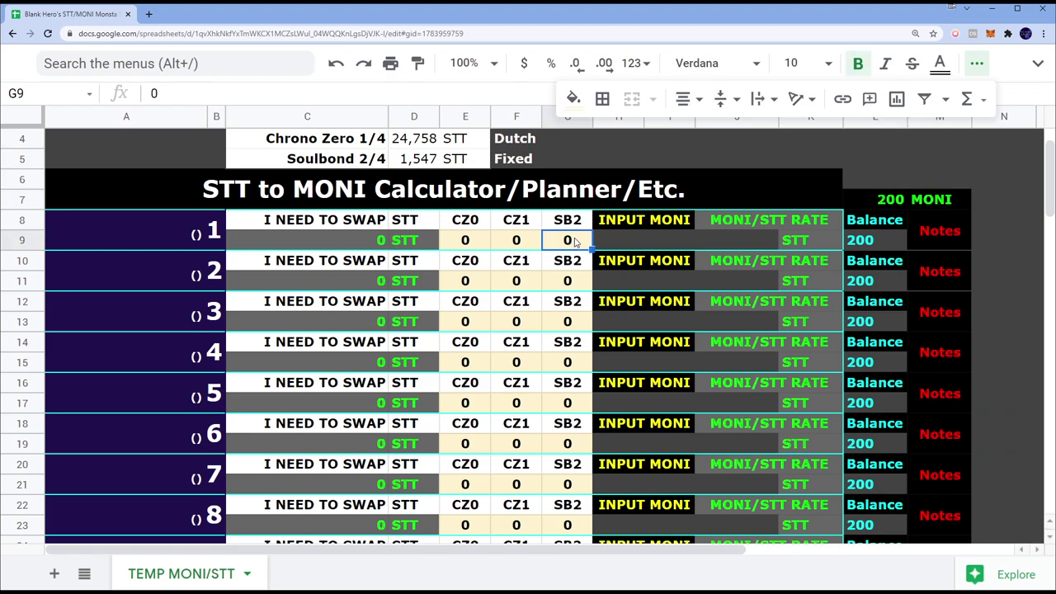
pyautogui.write('3')
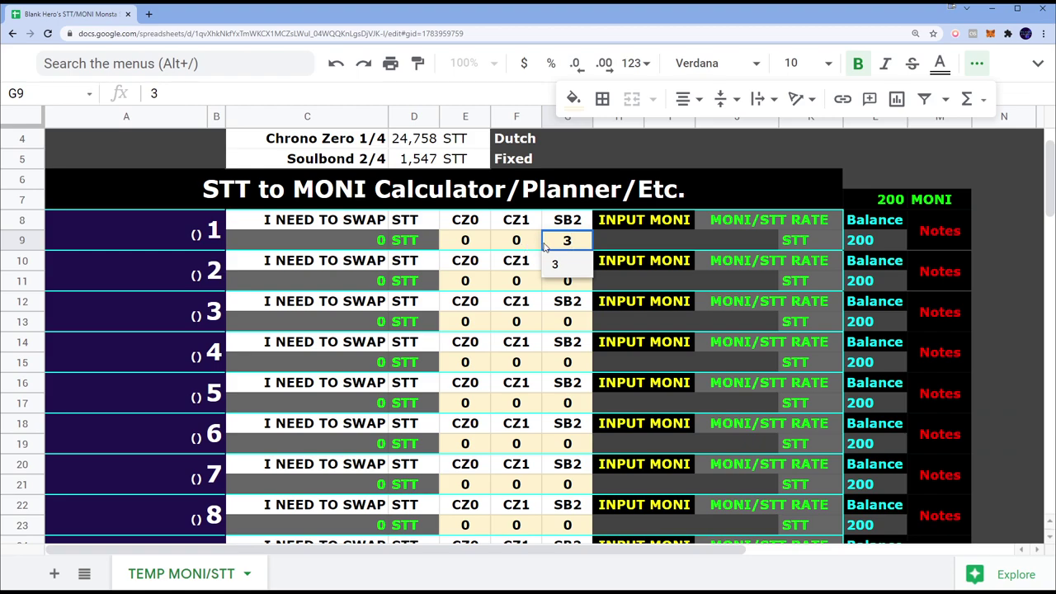
pyautogui.click(570, 262)
# Step: Examine the first move's STT swap formula in C9 and the STT prices in D3:D5
pyautogui.click(370, 239)
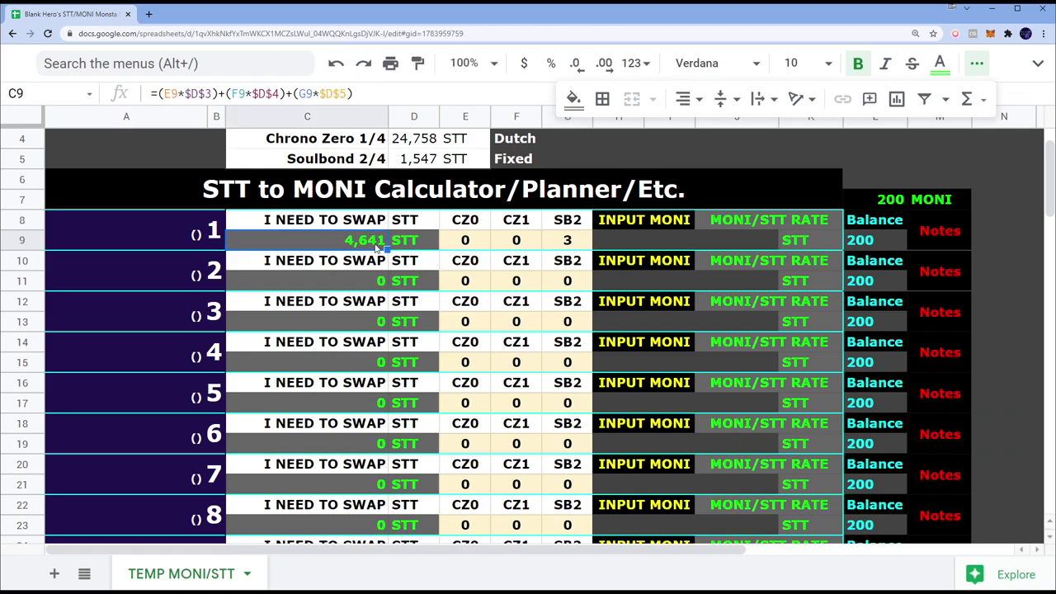
pyautogui.scroll(1, 423, 246)
pyautogui.click(430, 207)
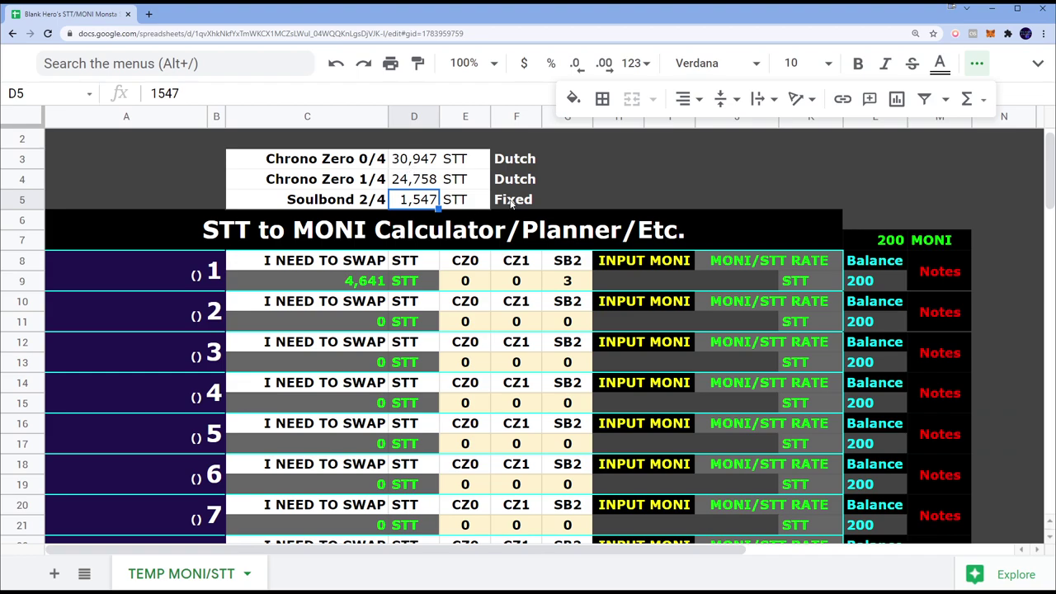
pyautogui.moveTo(397, 152); pyautogui.dragTo(412, 200)
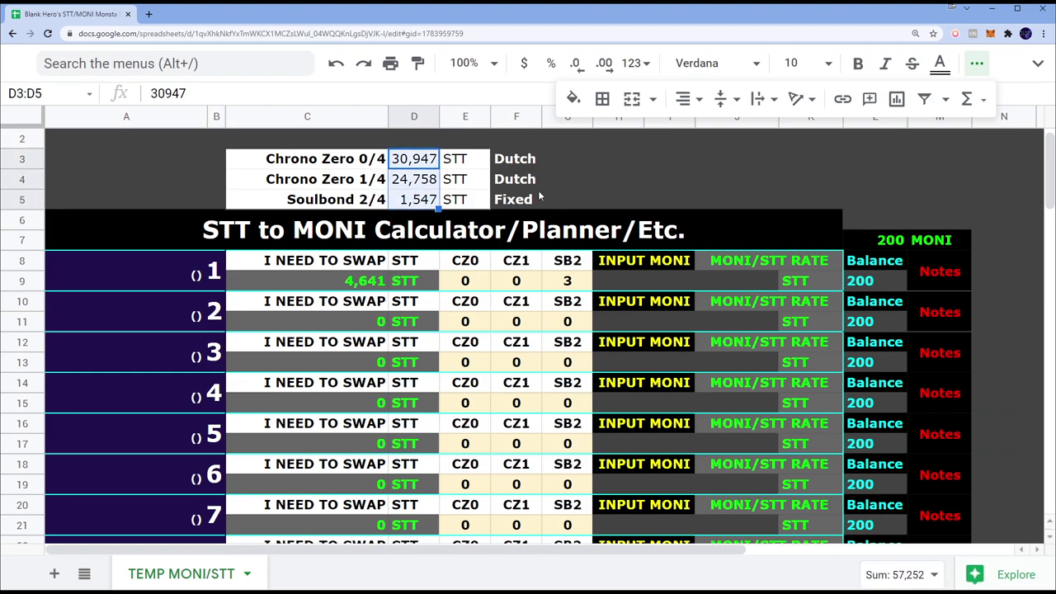
pyautogui.click(558, 186)
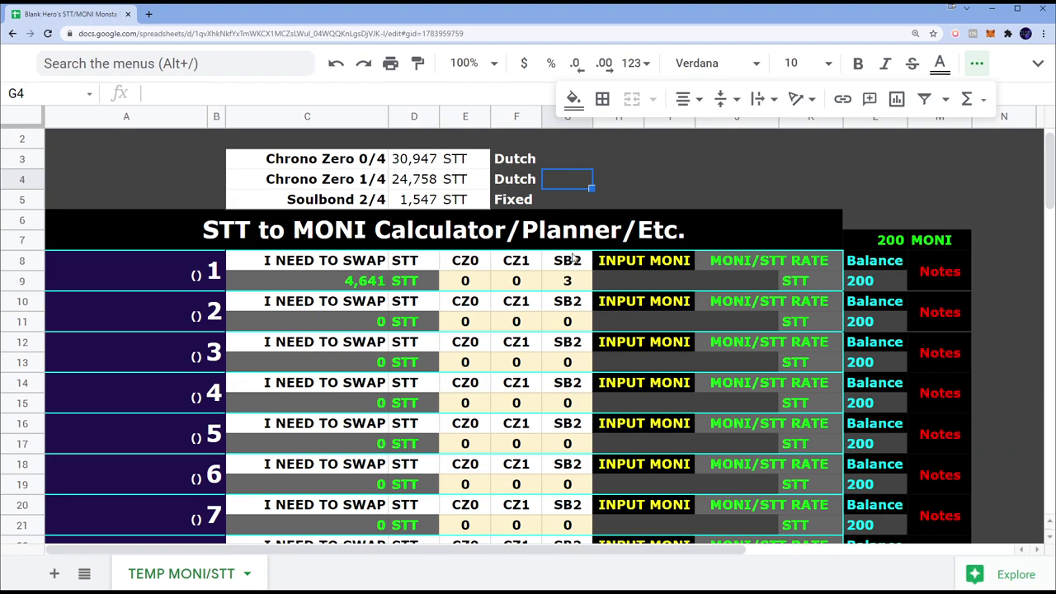
# Step: Switch to the MONI to STT swapping guide on Medium and enlarge the Juggy Swap screenshot showing the xMONI amount entry
pyautogui.hotkey('alt', 'Tab')
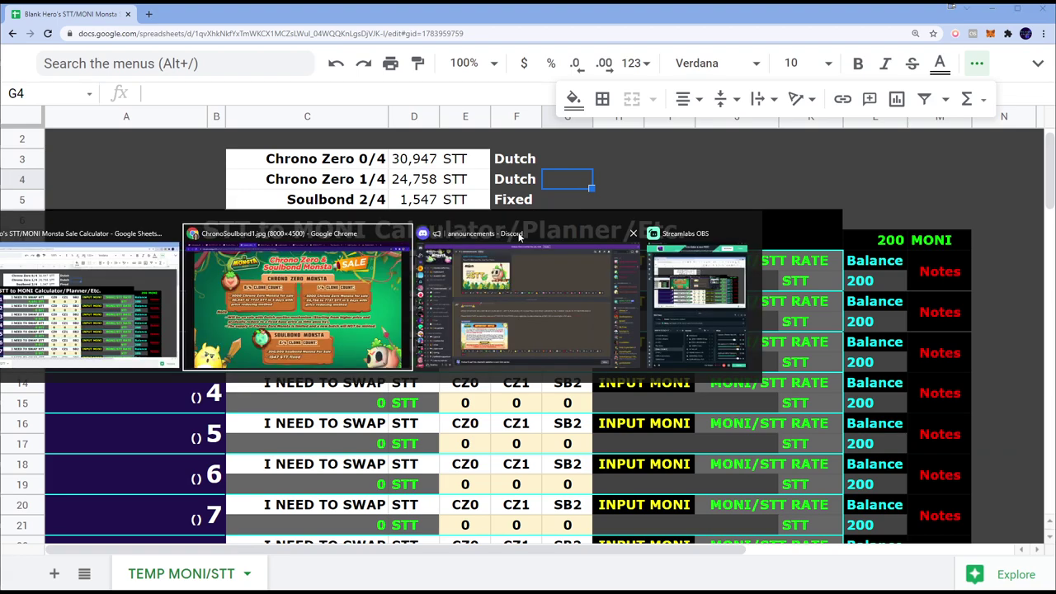
pyautogui.click(619, 14)
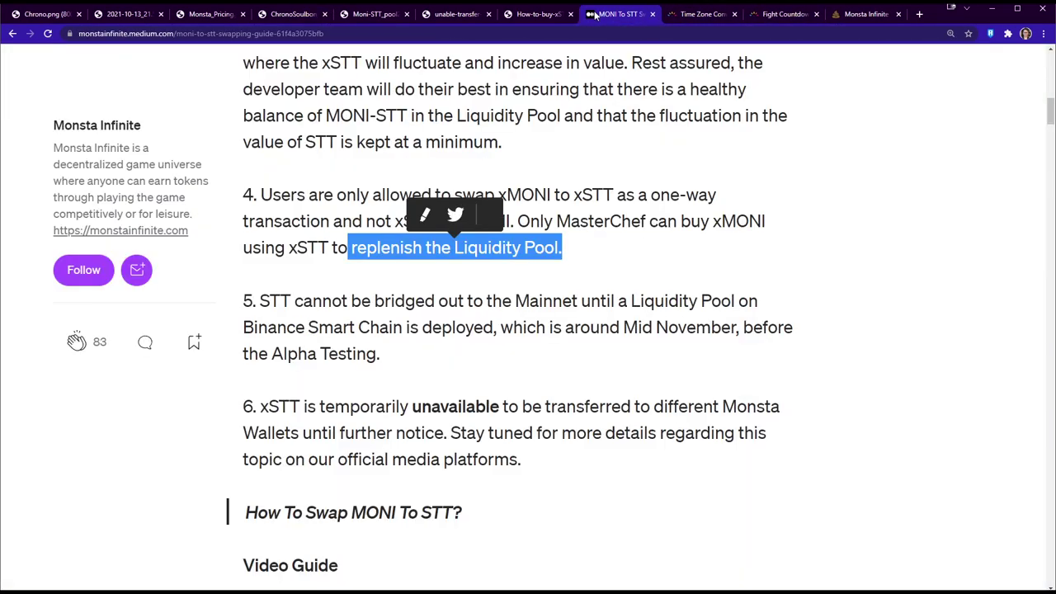
pyautogui.scroll(6, 632, 139)
pyautogui.scroll(-4, 632, 139)
pyautogui.scroll(-10, 632, 140)
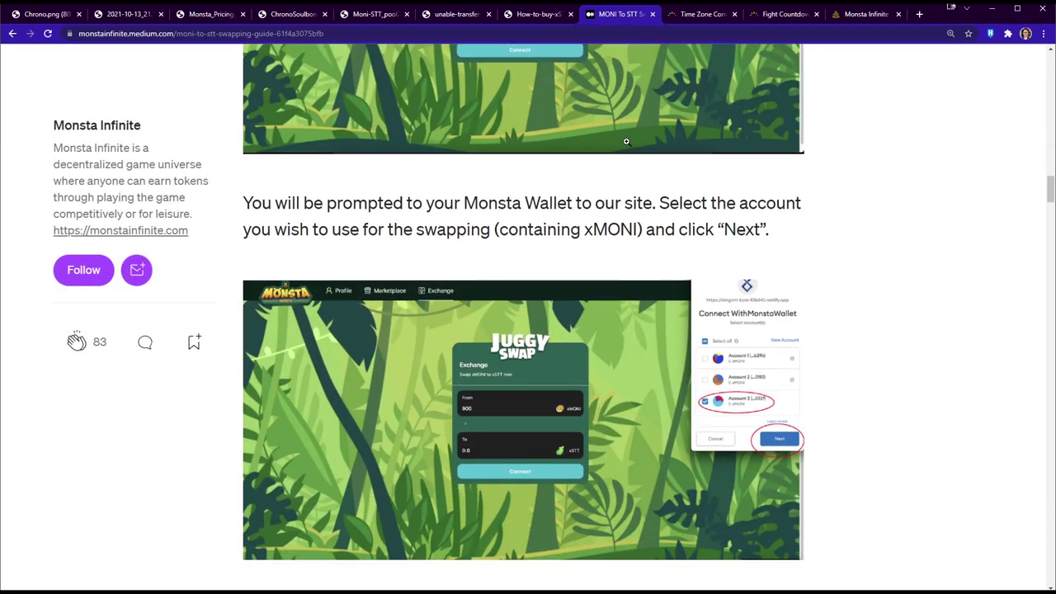
pyautogui.scroll(-6, 578, 207)
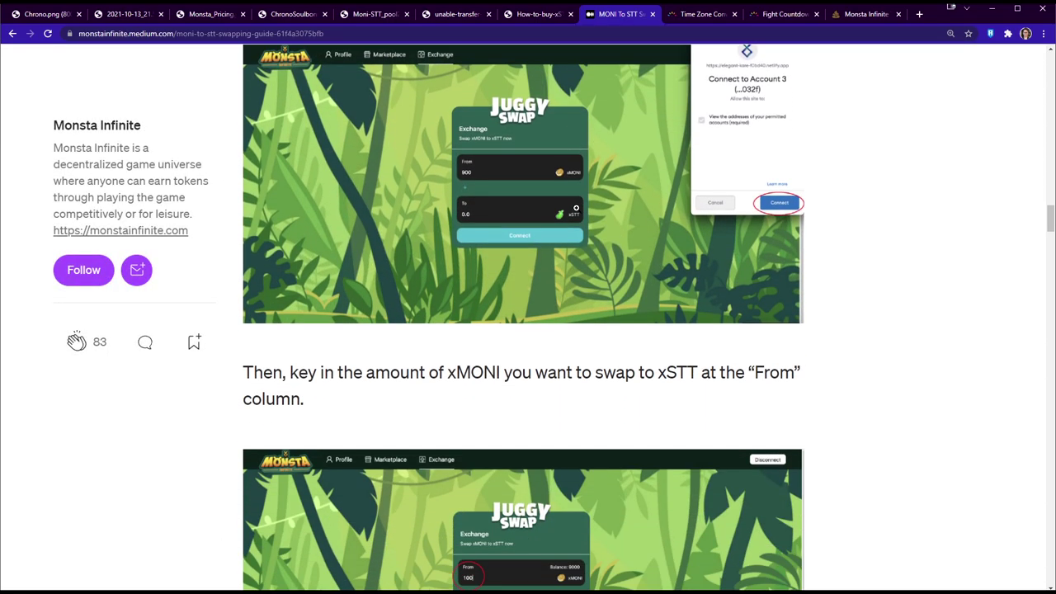
pyautogui.scroll(-2, 581, 209)
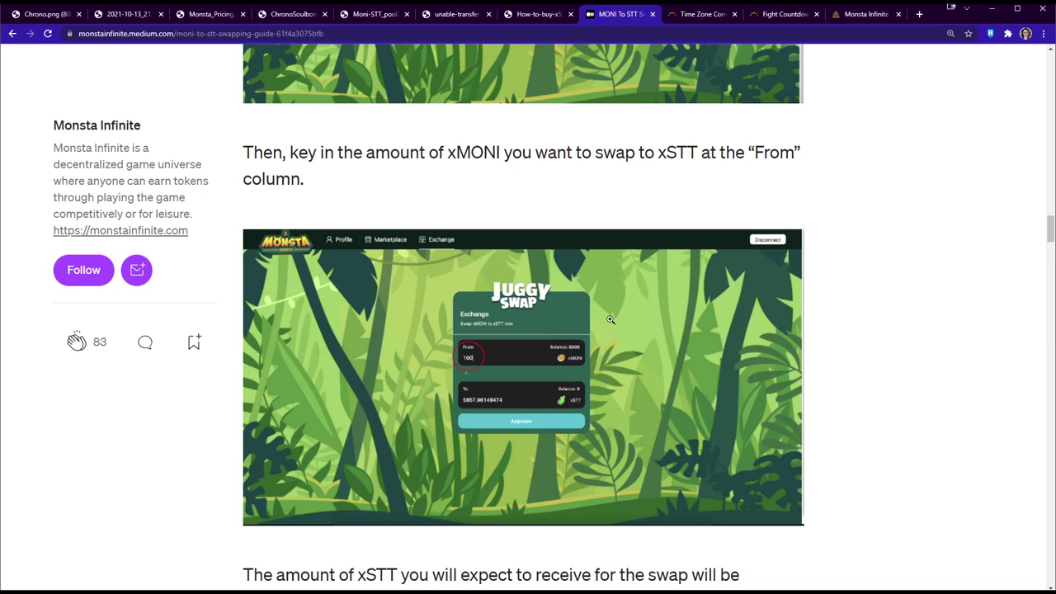
pyautogui.scroll(-2, 610, 339)
pyautogui.scroll(-1, 611, 340)
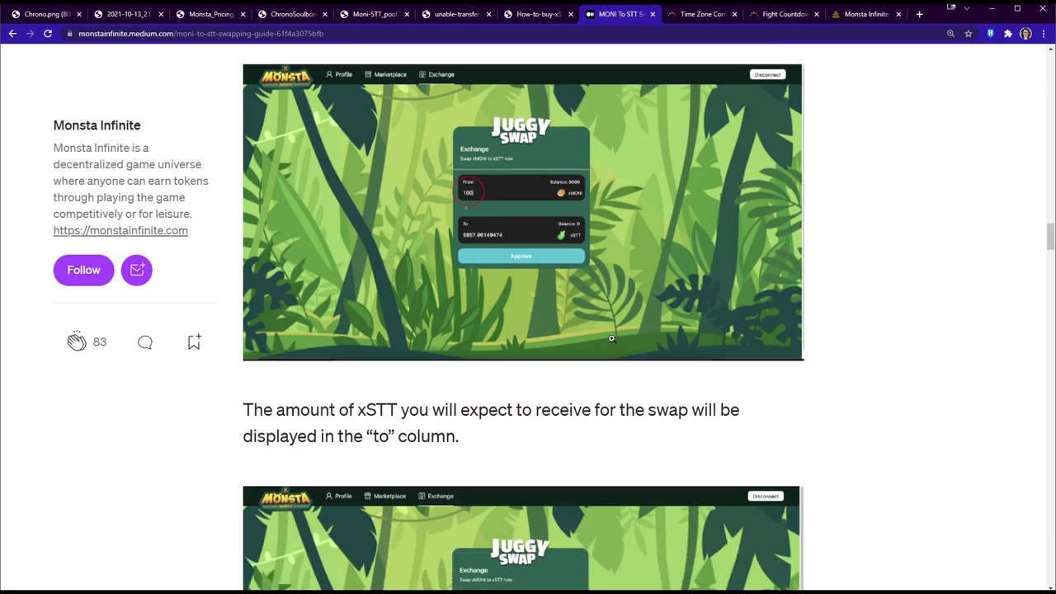
pyautogui.click(521, 236)
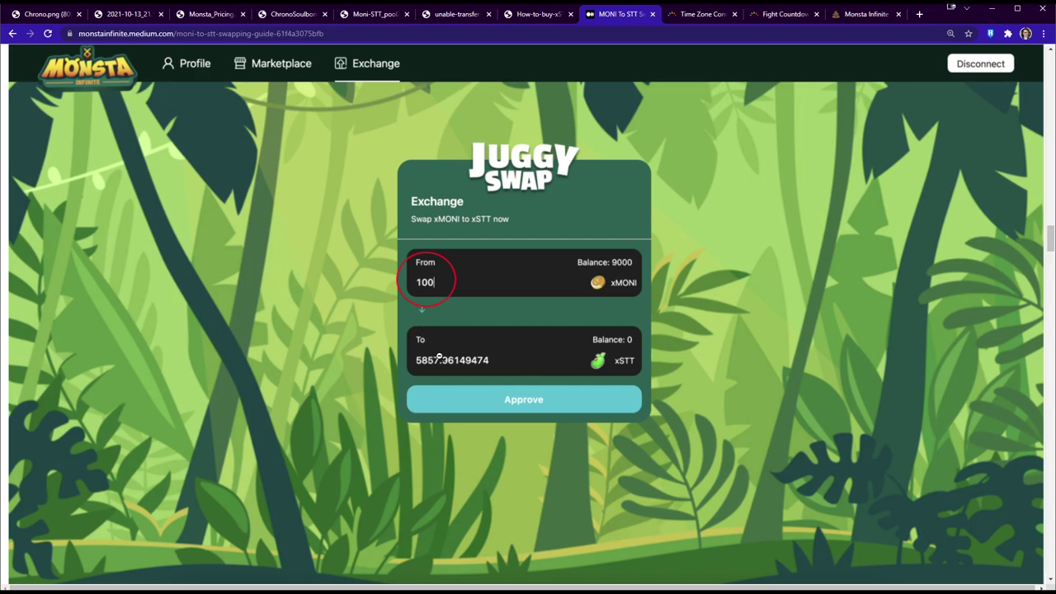
# Step: Copy the first move's STT amount from C9 in the calculator spreadsheet and compare it with the guide's Juggy Swap fields
pyautogui.hotkey('alt', 'Tab')
pyautogui.click(290, 286)
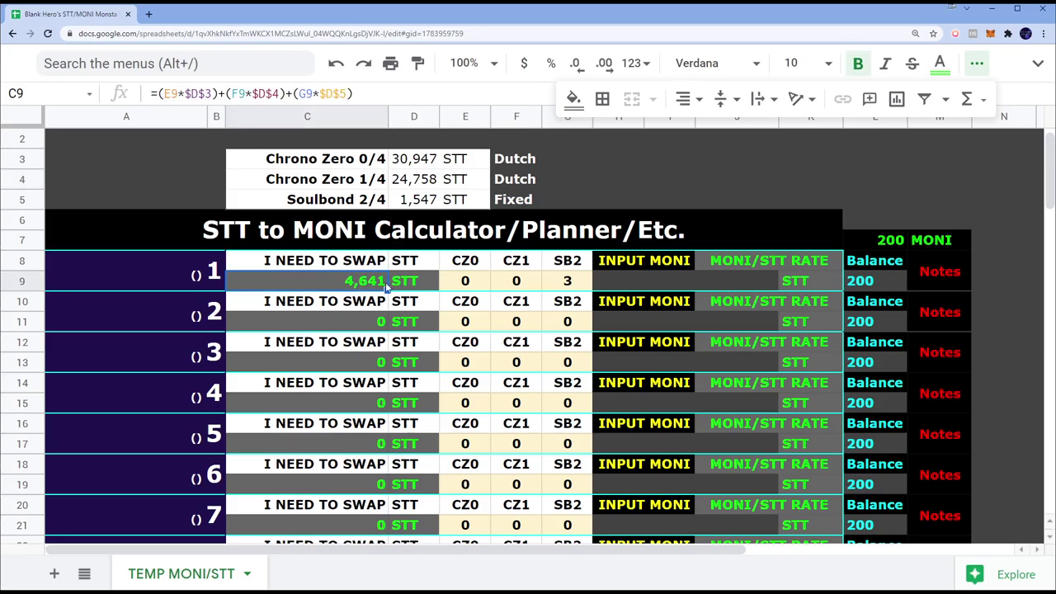
pyautogui.hotkey('alt', 'Tab')
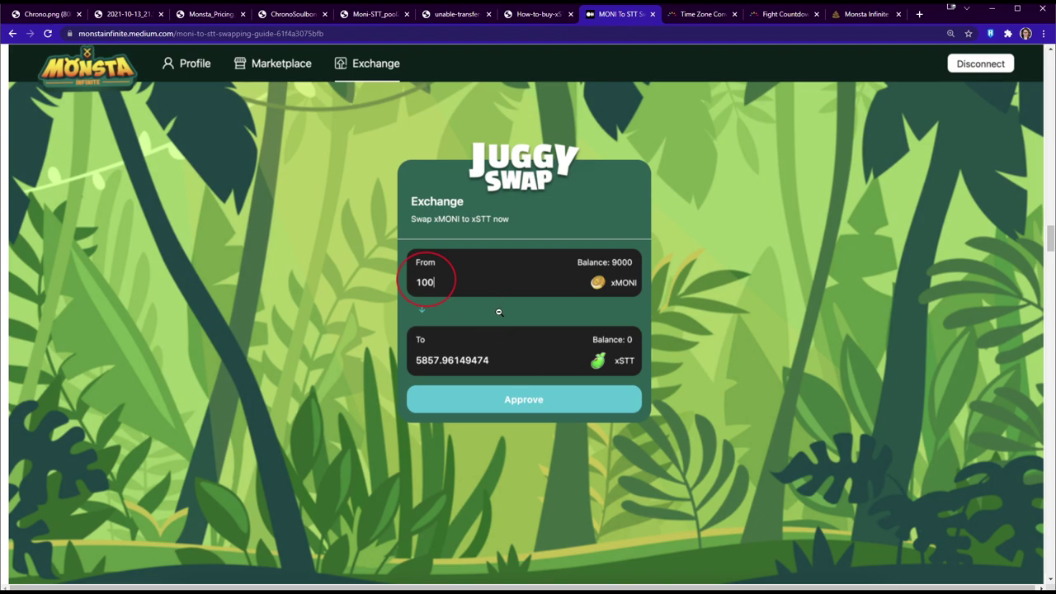
pyautogui.hotkey('alt', 'Tab')
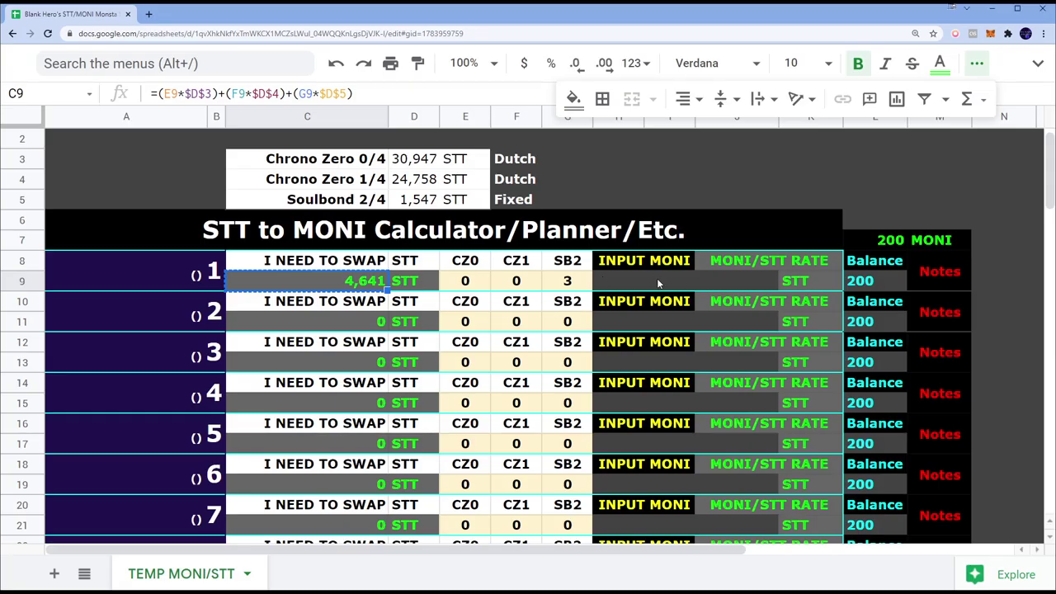
# Step: Replace the first move's STT amount in C9 with the guide's Juggy Swap xSTT value, 5857.96149474
pyautogui.hotkey('alt', 'Tab')
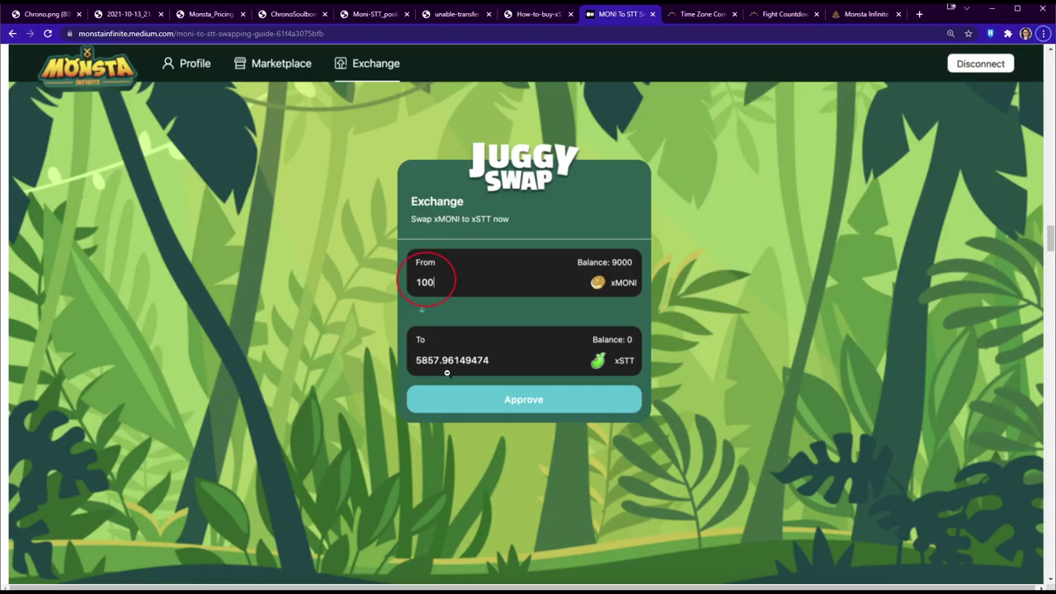
pyautogui.hotkey('alt', 'Tab')
pyautogui.press('Down')
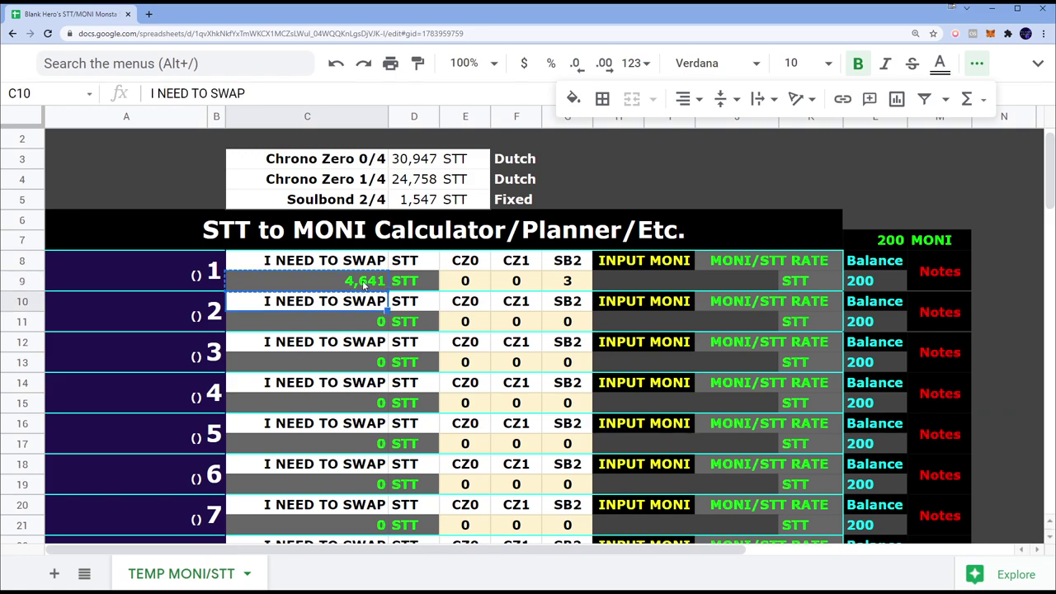
pyautogui.click(363, 283)
pyautogui.press('Delete')
pyautogui.write('5857')
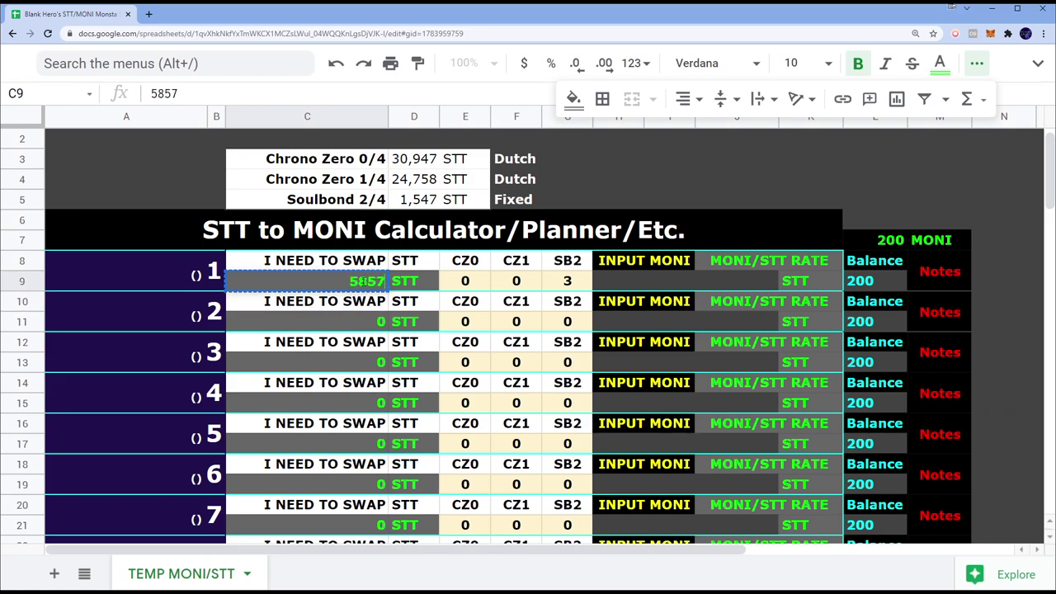
pyautogui.write('.')
pyautogui.hotkey('alt', 'Tab')
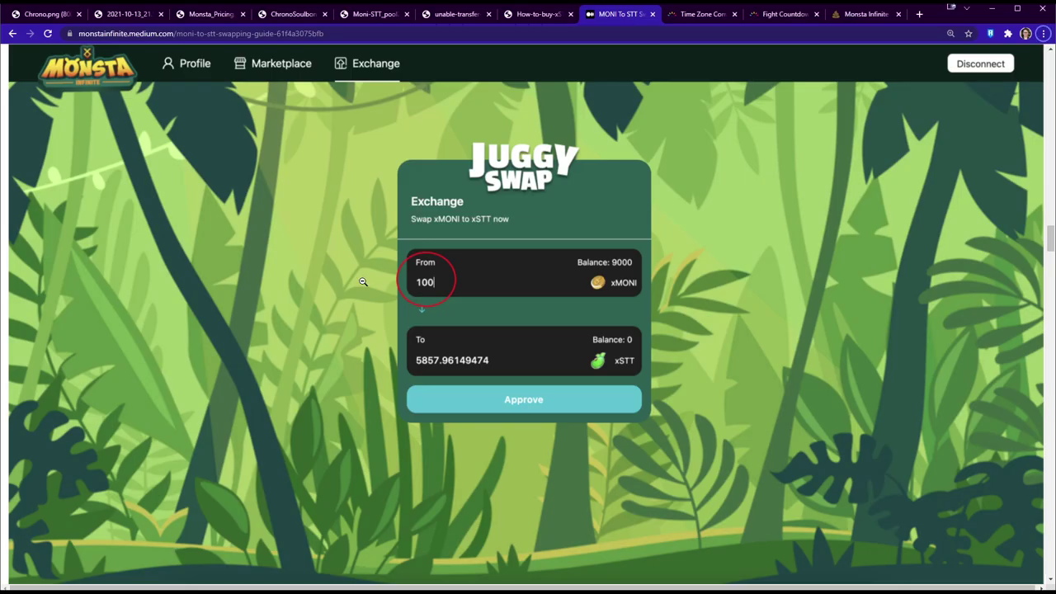
pyautogui.hotkey('alt', 'Tab')
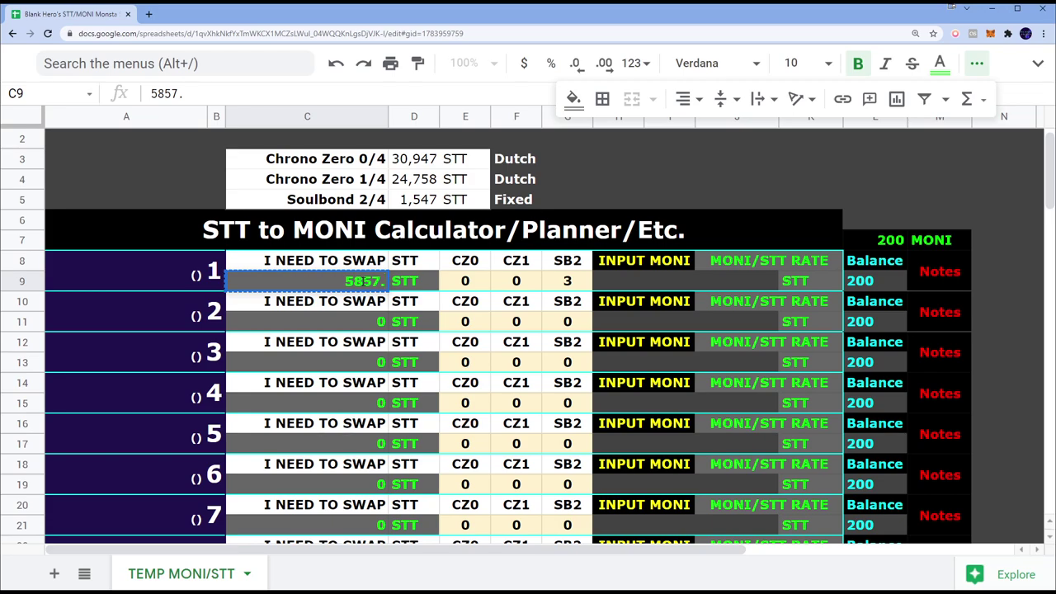
pyautogui.write('9614')
pyautogui.hotkey('alt', 'Tab')
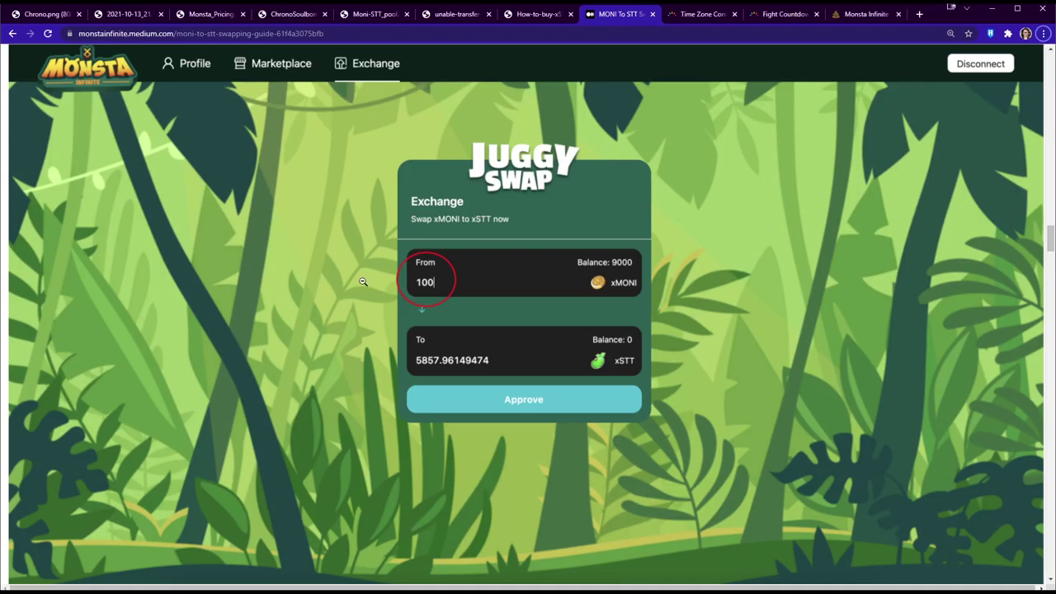
pyautogui.hotkey('alt', 'Tab')
pyautogui.hotkey('alt', 'Tab')
pyautogui.hotkey('alt', 'Tab')
pyautogui.write('9474')
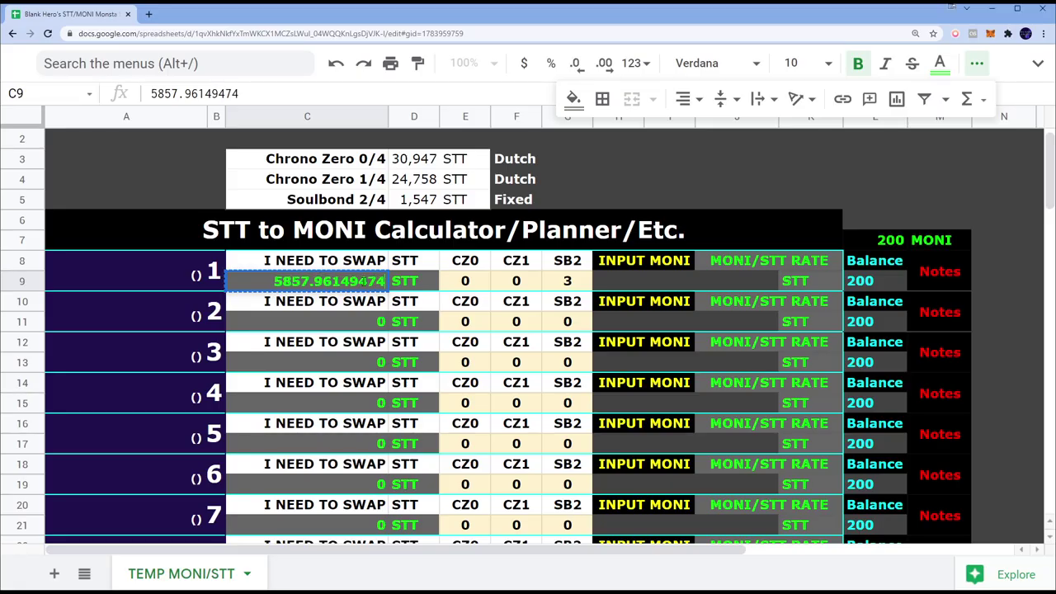
pyautogui.press('Return')
pyautogui.click(363, 280)
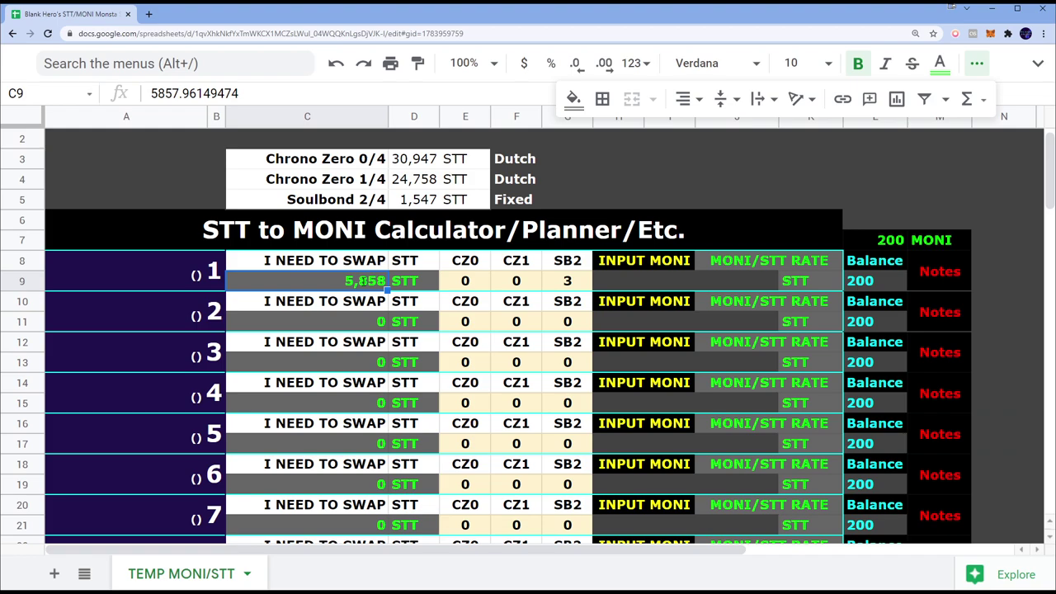
# Step: Enter the guide's 100 xMONI as the first move's MONI input in H9 and inspect the rate formula in J9
pyautogui.press('Right')
pyautogui.press('Right')
pyautogui.press('Right')
pyautogui.press('Right')
pyautogui.press('Right')
pyautogui.press('Right')
pyautogui.hotkey('alt', 'Tab')
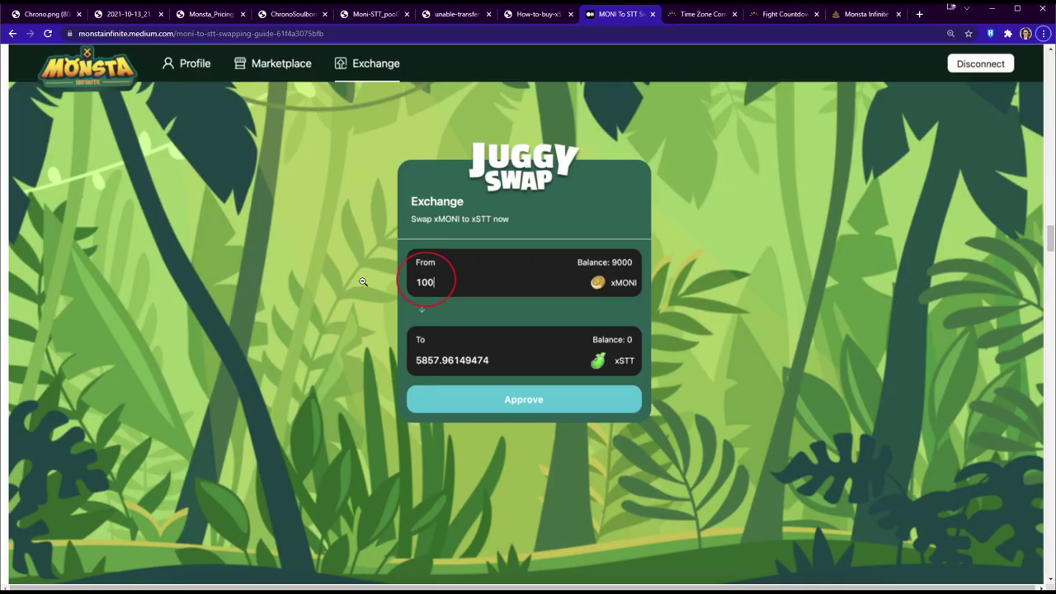
pyautogui.hotkey('alt', 'Tab')
pyautogui.write('100')
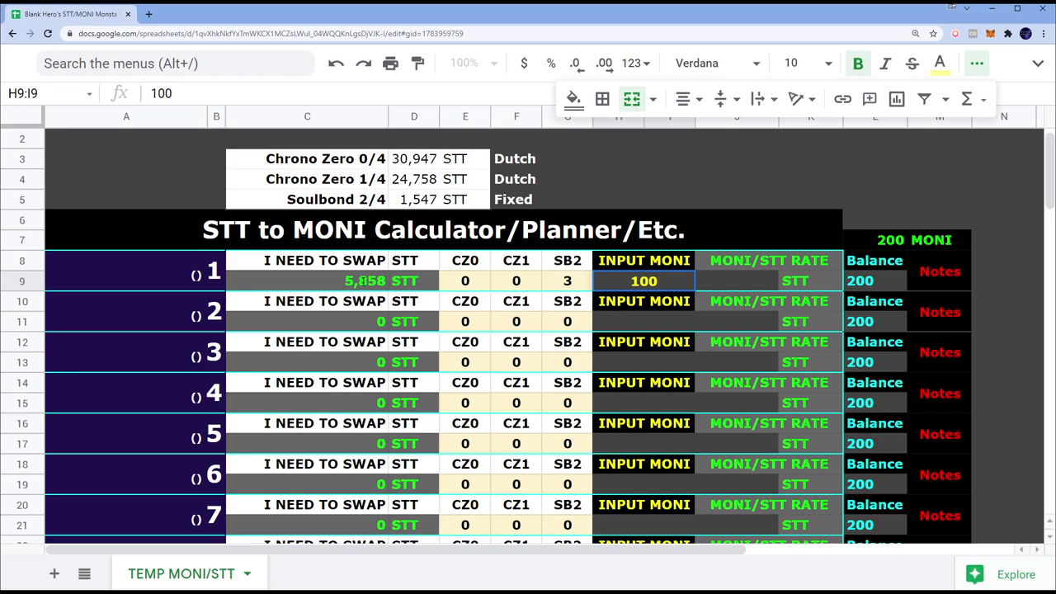
pyautogui.press('Return')
pyautogui.click(741, 281)
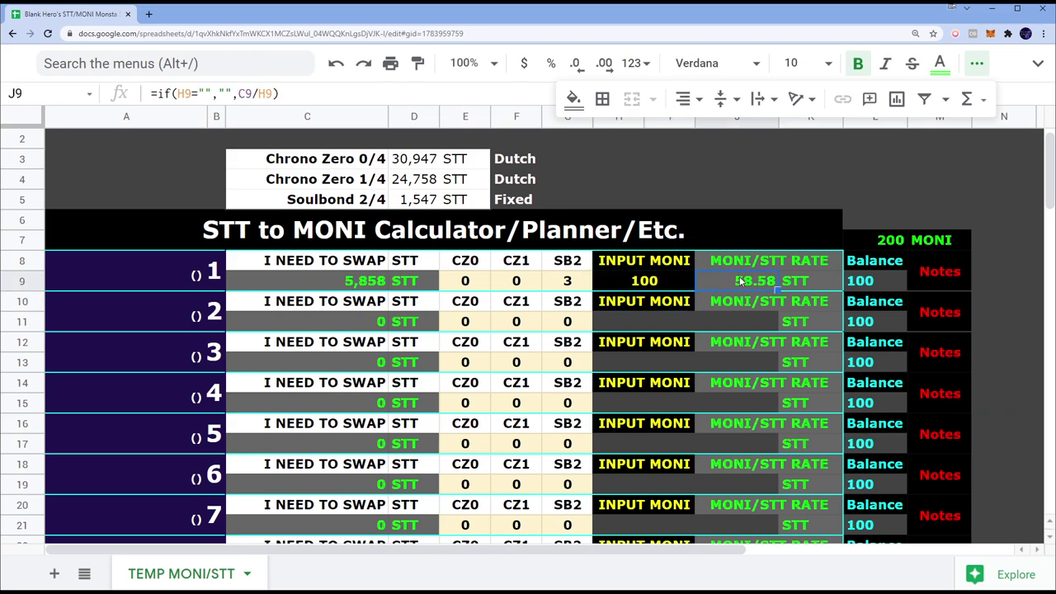
# Step: Compare the calculator's MONI/STT rate and MONI input for the first move with the Juggy Swap amounts in the Medium guide
pyautogui.hotkey('alt', 'Tab')
pyautogui.hotkey('alt', 'Tab')
pyautogui.hotkey('alt', 'Tab')
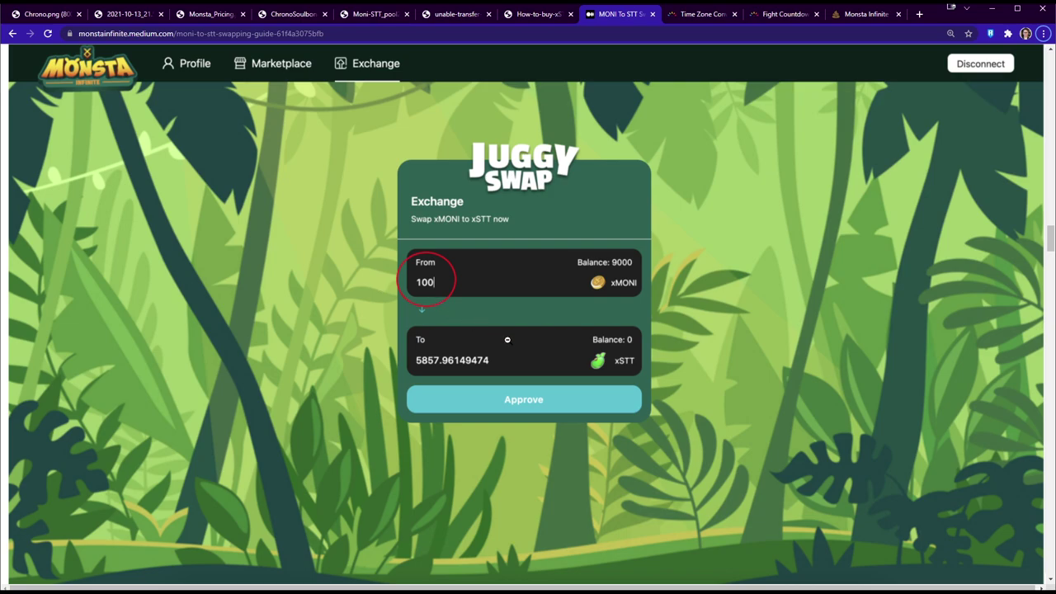
pyautogui.hotkey('alt', 'Tab')
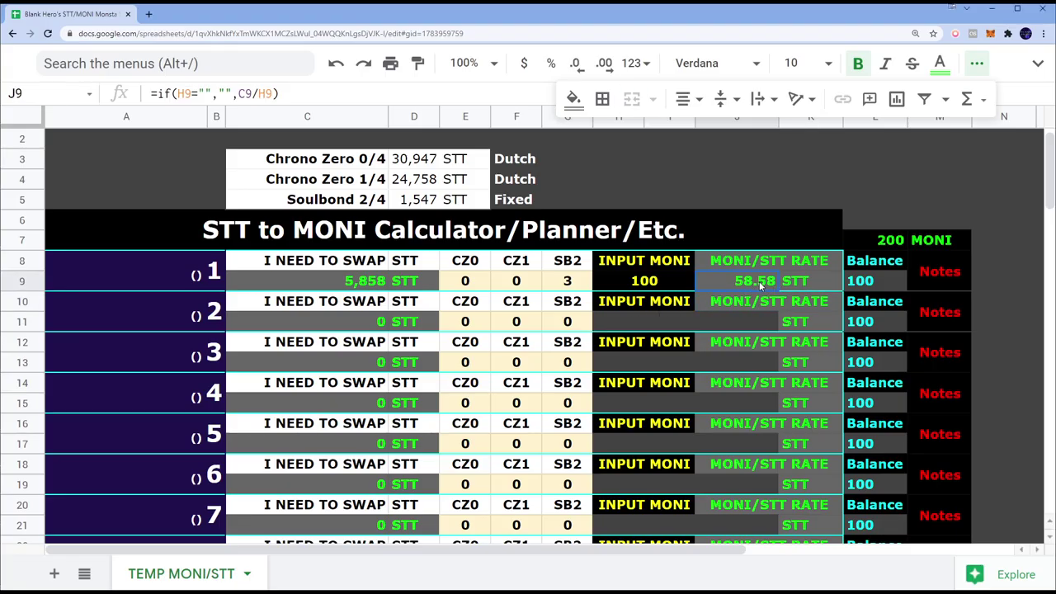
pyautogui.press('Left')
pyautogui.hotkey('alt', 'Tab')
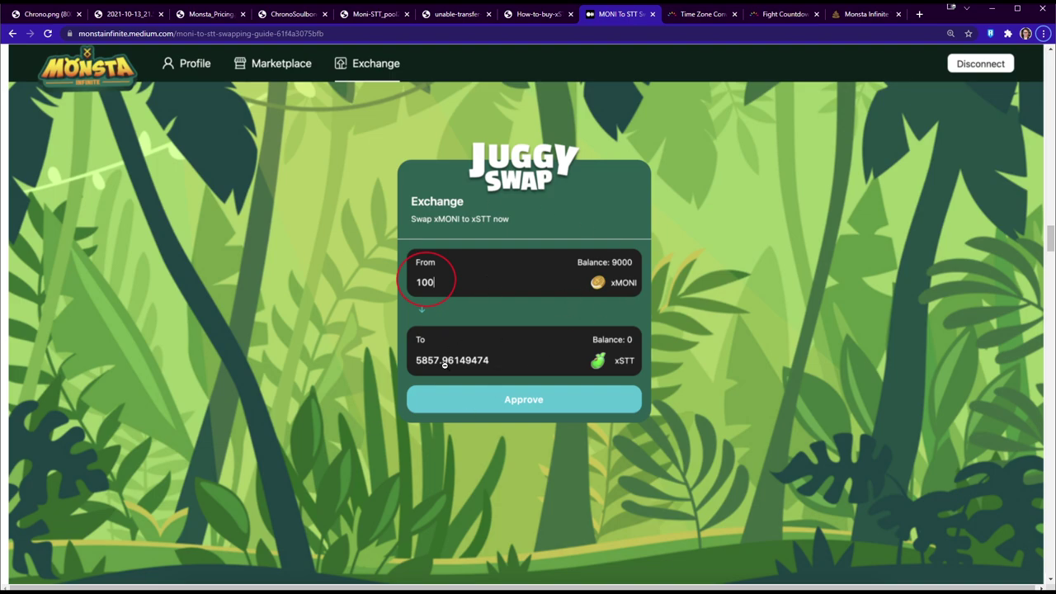
pyautogui.hotkey('alt', 'Tab')
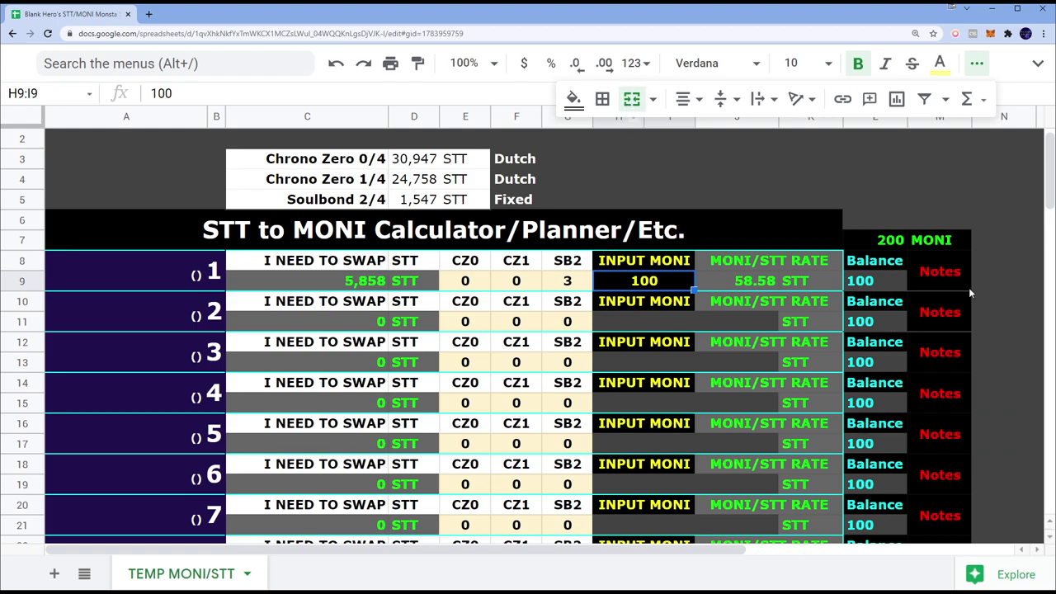
# Step: Undo the MONI input in H9 and the manual STT amount in C9
pyautogui.hotkey('ctrl', 'z')
pyautogui.hotkey('ctrl', 'z')
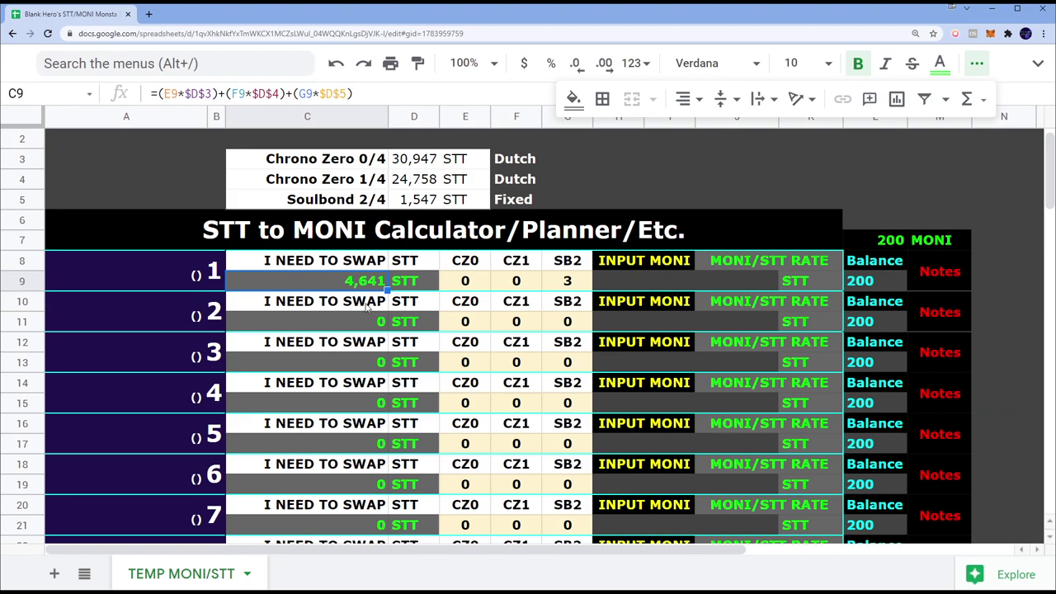
pyautogui.scroll(1, 475, 281)
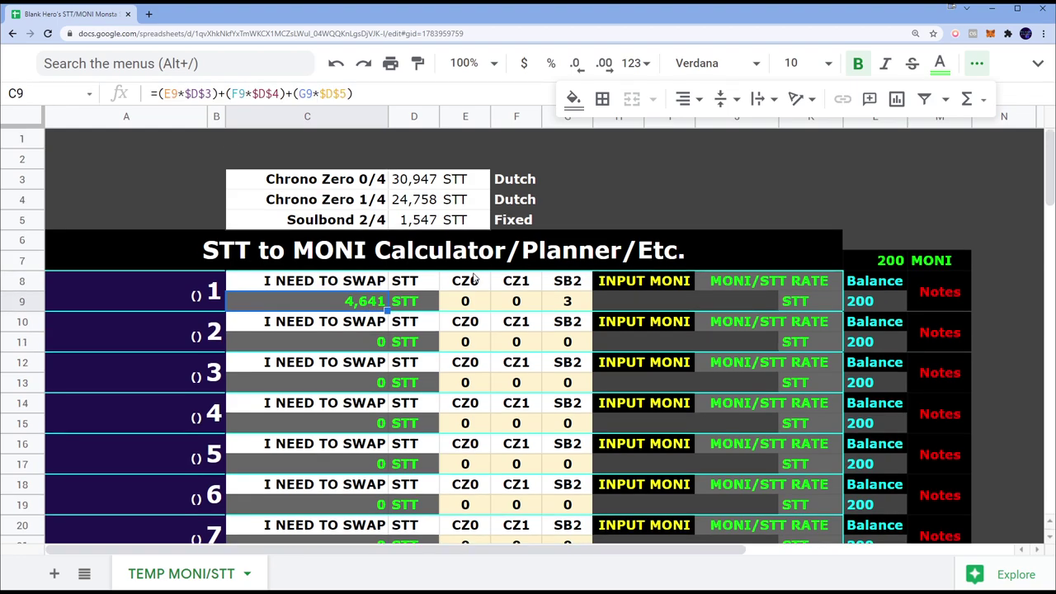
# Step: Set the first move's MONI input in H9 to 9 and review the rate in J9 and the SB2 quantity in G9
pyautogui.click(646, 299)
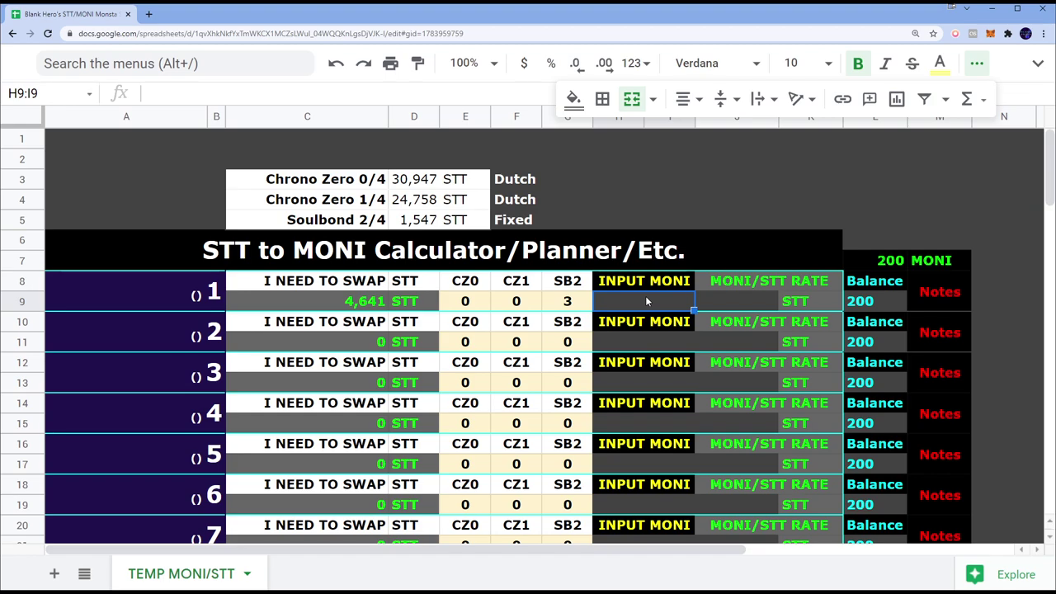
pyautogui.write('9')
pyautogui.press('Return')
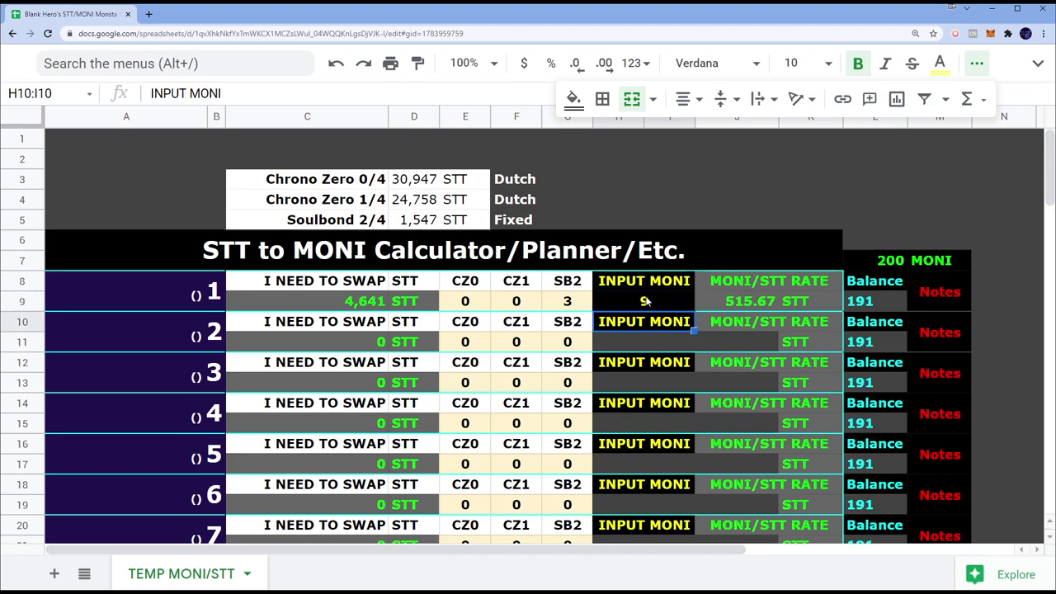
pyautogui.click(752, 299)
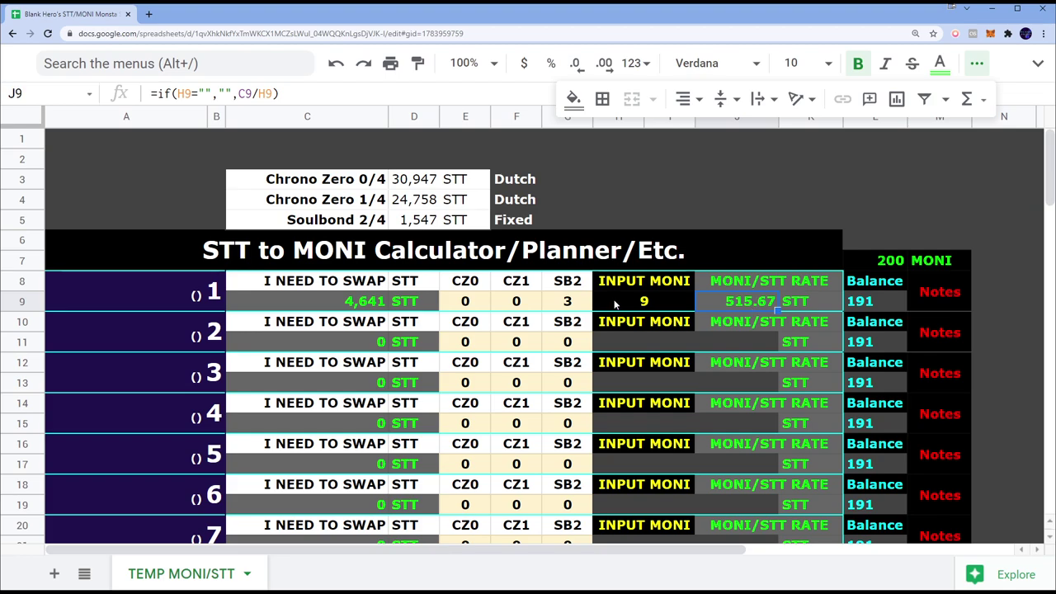
pyautogui.click(648, 303)
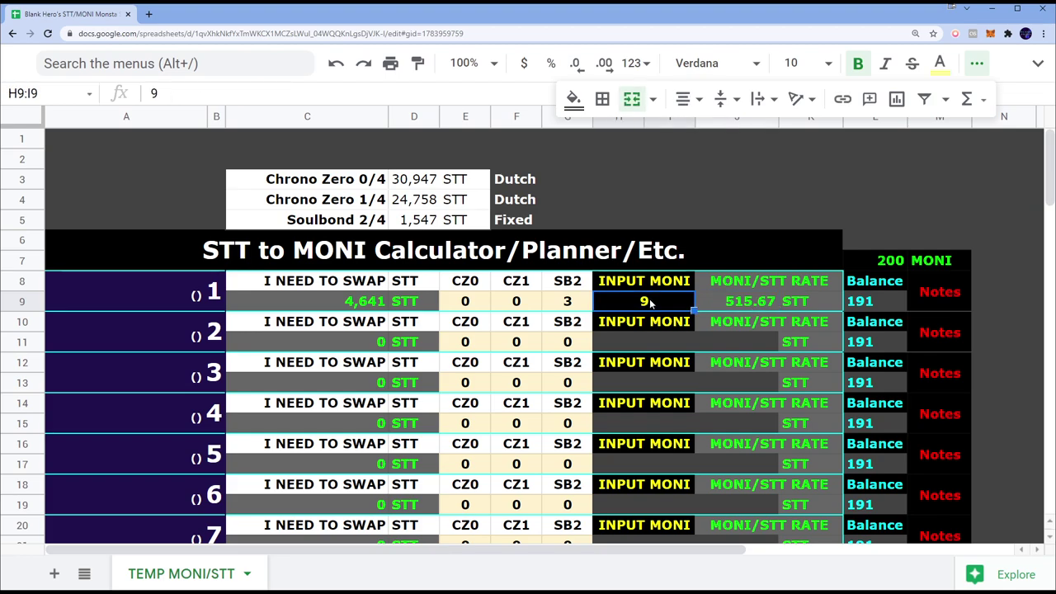
pyautogui.click(567, 311)
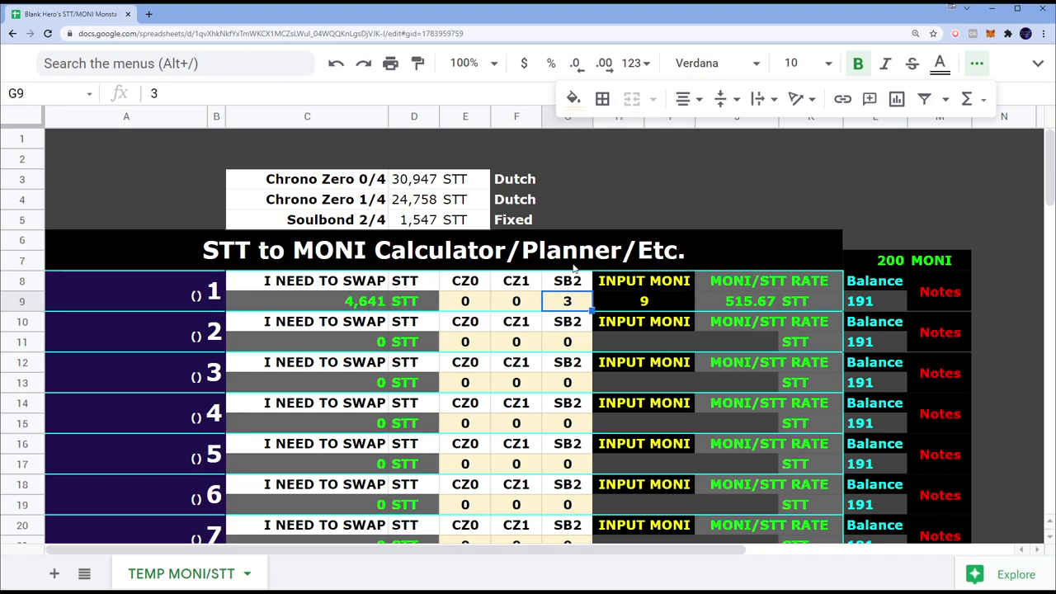
# Step: Set the first move's MONI input in H9 to 45
pyautogui.click(660, 308)
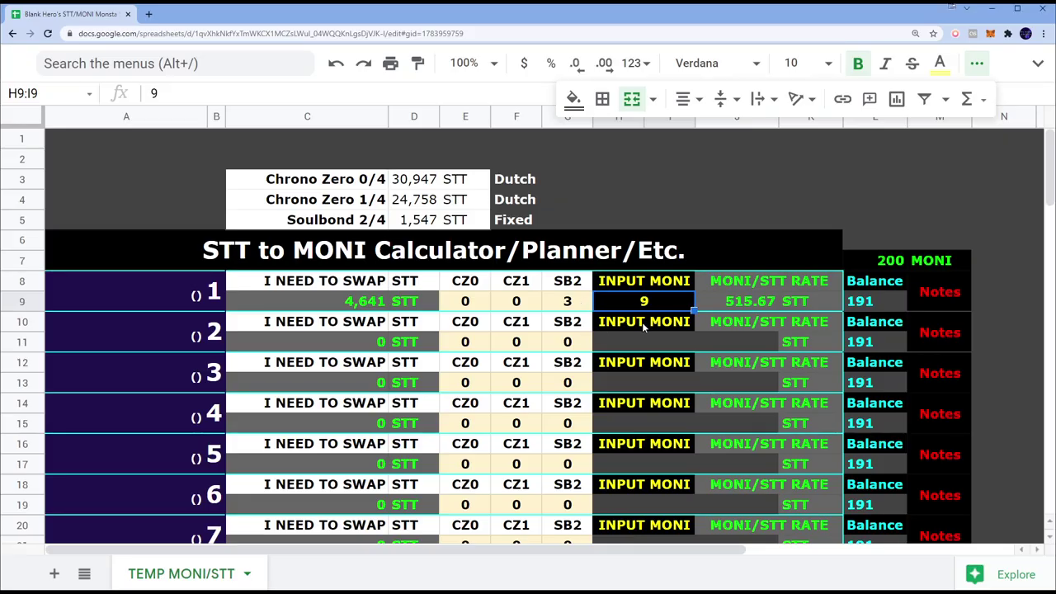
pyautogui.write('45')
pyautogui.click(713, 201)
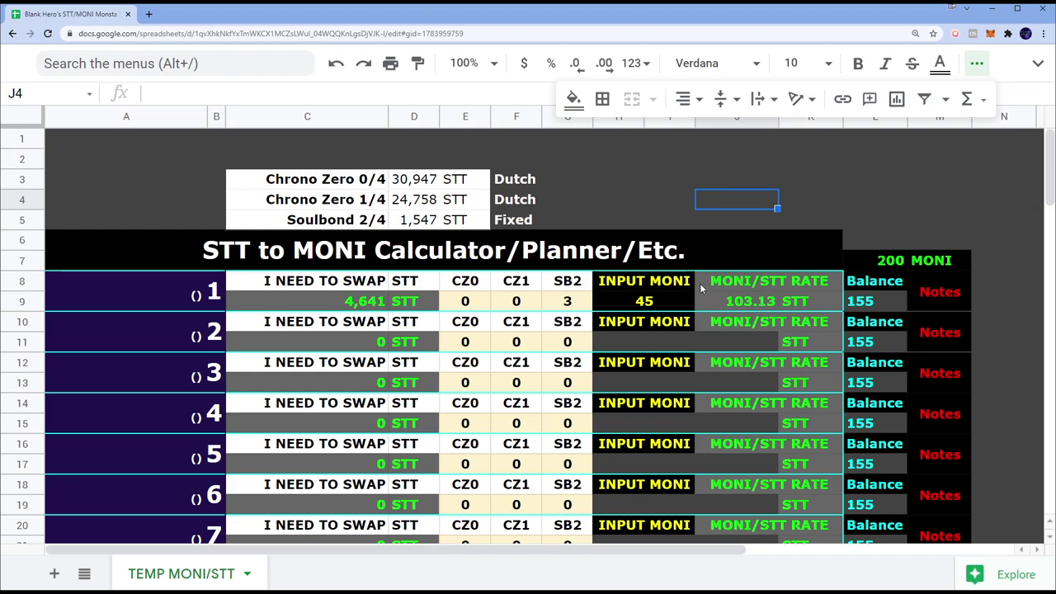
pyautogui.click(660, 306)
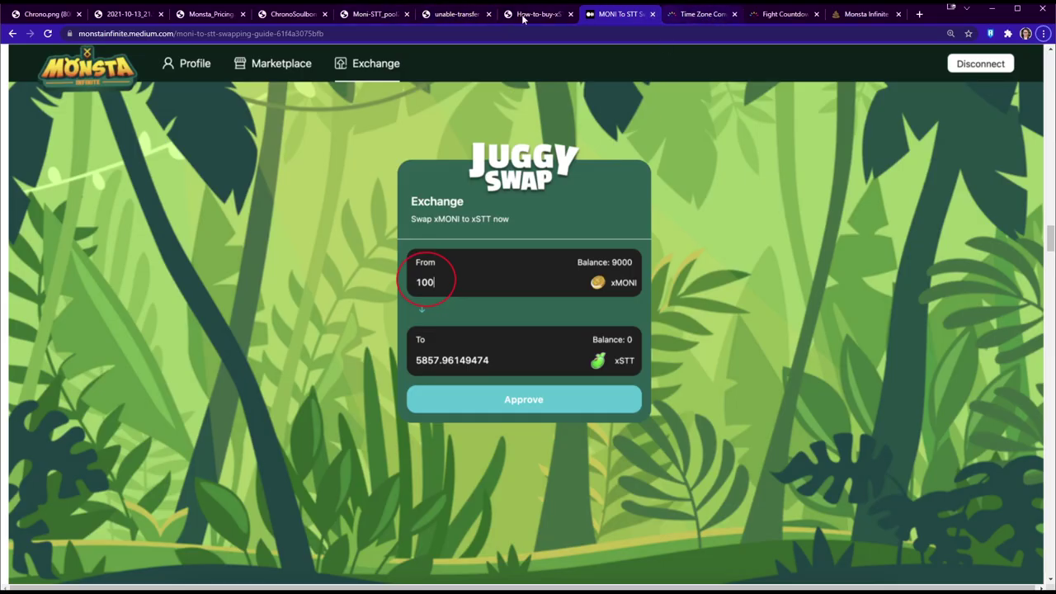
# Step: Switch to the Discord announcements channel and read the Important Notice about xSTT value fluctuations
pyautogui.click(528, 15)
pyautogui.click(627, 14)
pyautogui.hotkey('alt', 'Tab')
pyautogui.hotkey('alt', 'Tab')
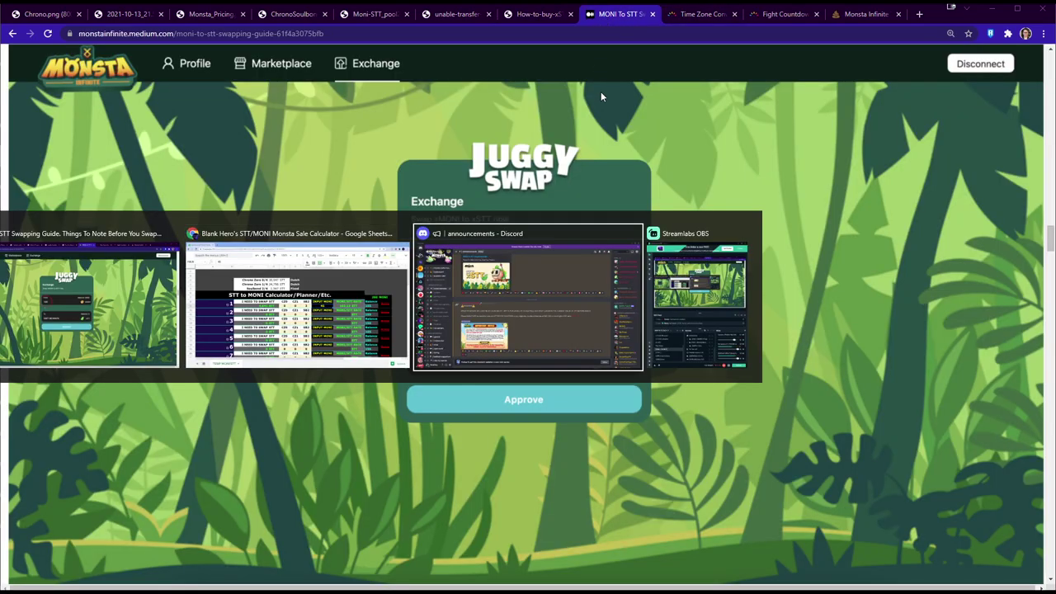
pyautogui.click(366, 434)
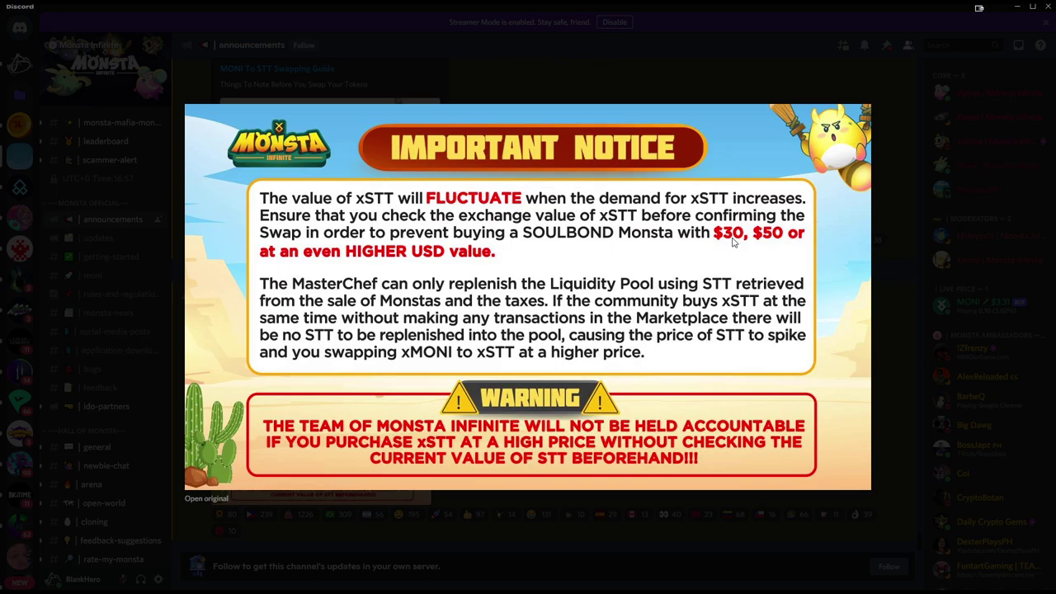
pyautogui.hotkey('alt', 'Tab')
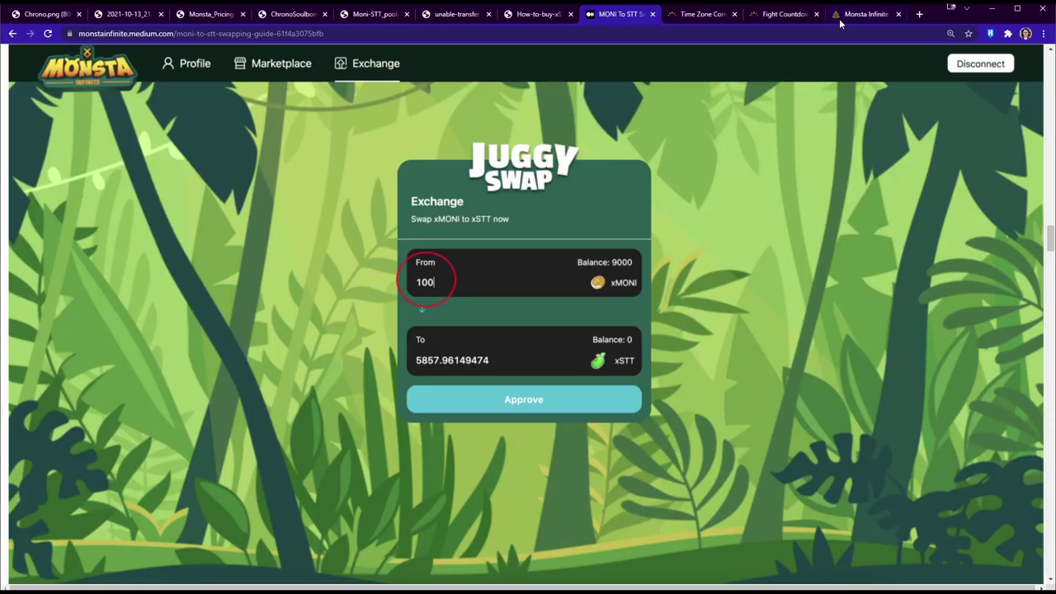
# Step: Return to the calculator spreadsheet and set the first move's SB2 quantity in G9 to 1 and MONI input in H9 to 10
pyautogui.hotkey('alt', 'Tab')
pyautogui.hotkey('alt', 'Tab')
pyautogui.hotkey('alt', 'Tab')
pyautogui.click(568, 301)
pyautogui.write('1')
pyautogui.click(658, 301)
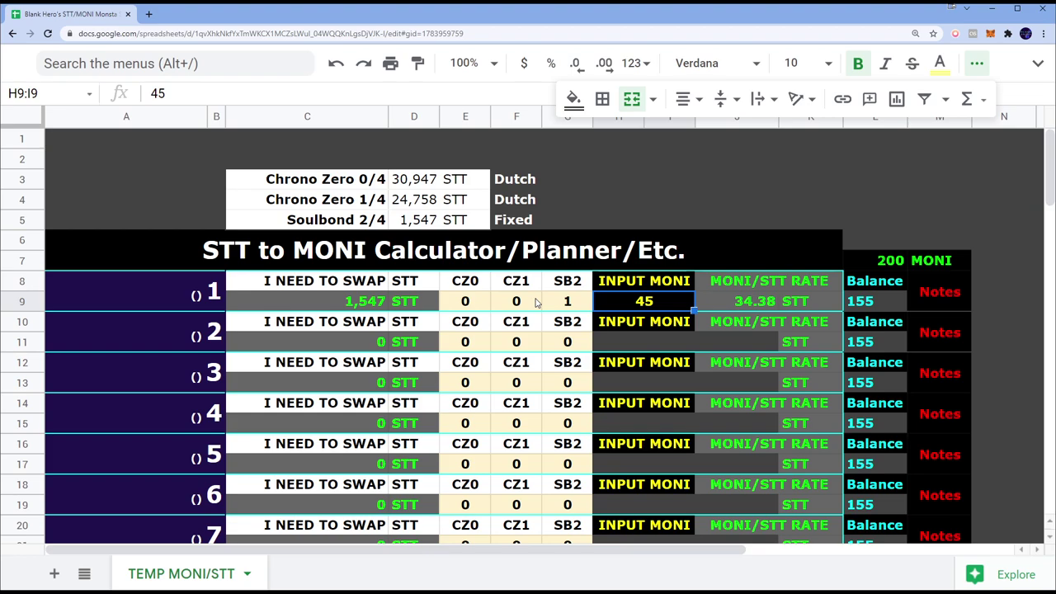
pyautogui.write('10')
pyautogui.press('Return')
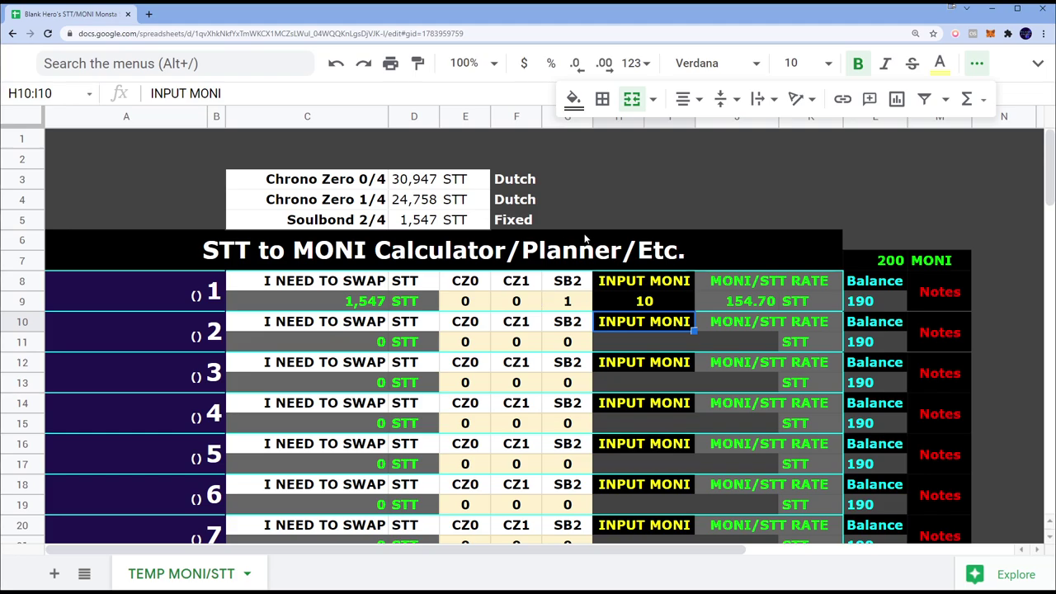
# Step: Check the MONI price chart on PooCoin, and review the first move's MONI input and SB2 quantity in the calculator spreadsheet
pyautogui.hotkey('alt', 'Tab')
pyautogui.hotkey('alt', 'Tab')
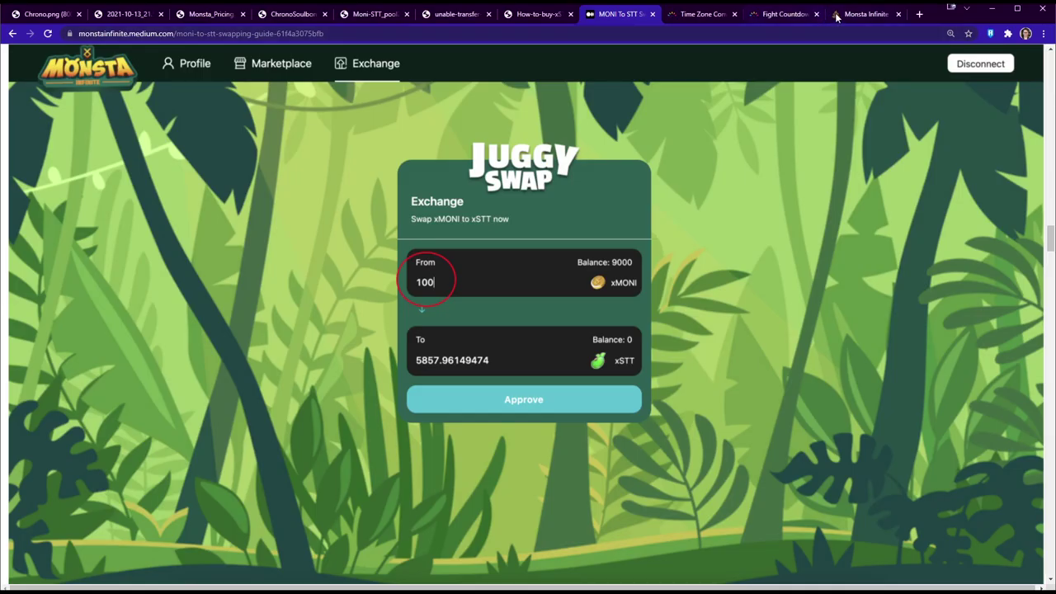
pyautogui.click(850, 15)
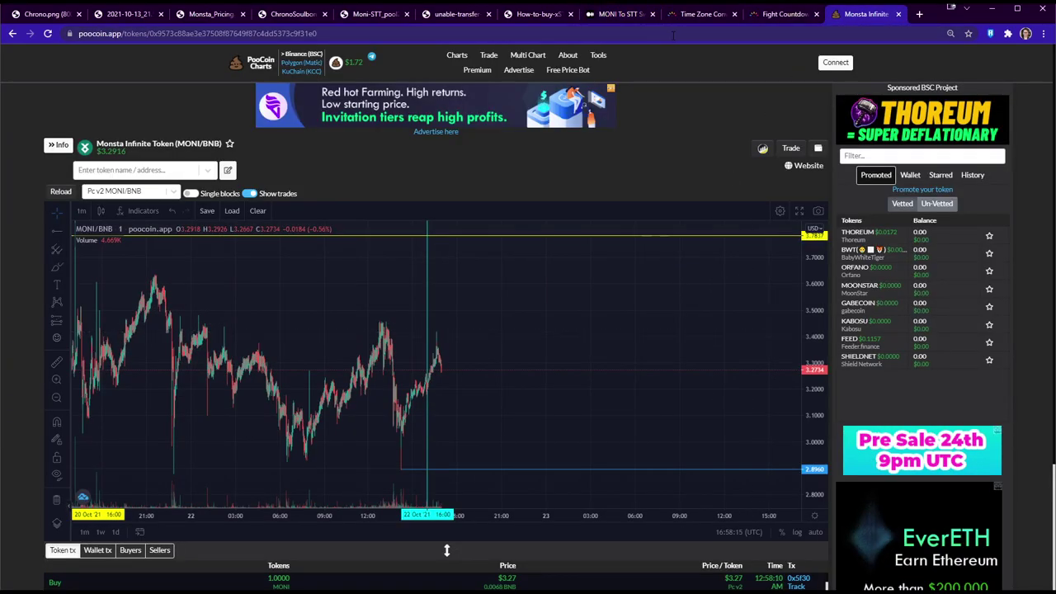
pyautogui.click(621, 14)
pyautogui.click(539, 14)
pyautogui.hotkey('alt', 'Tab')
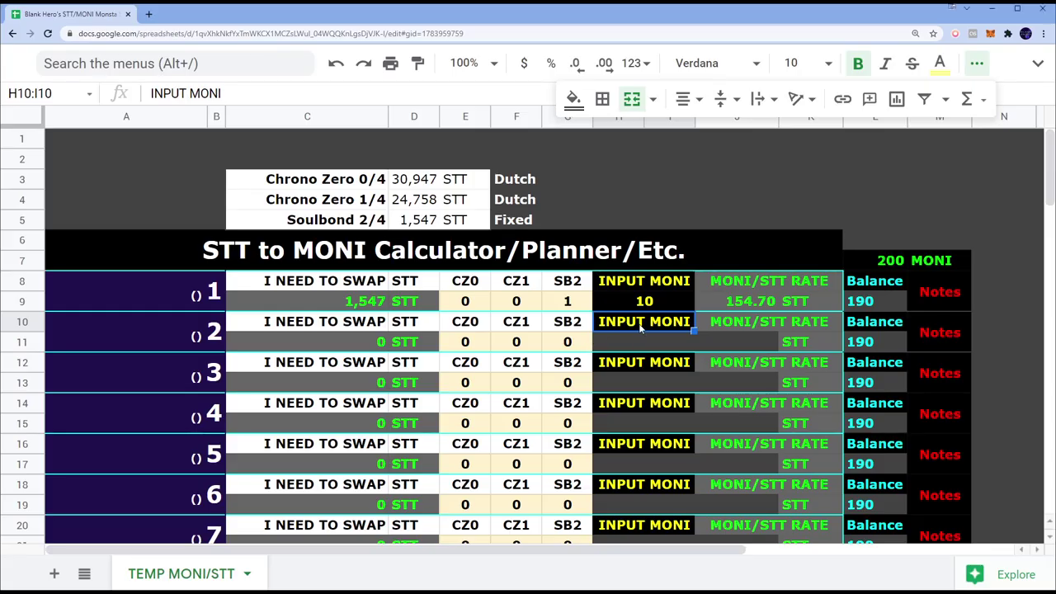
pyautogui.click(611, 302)
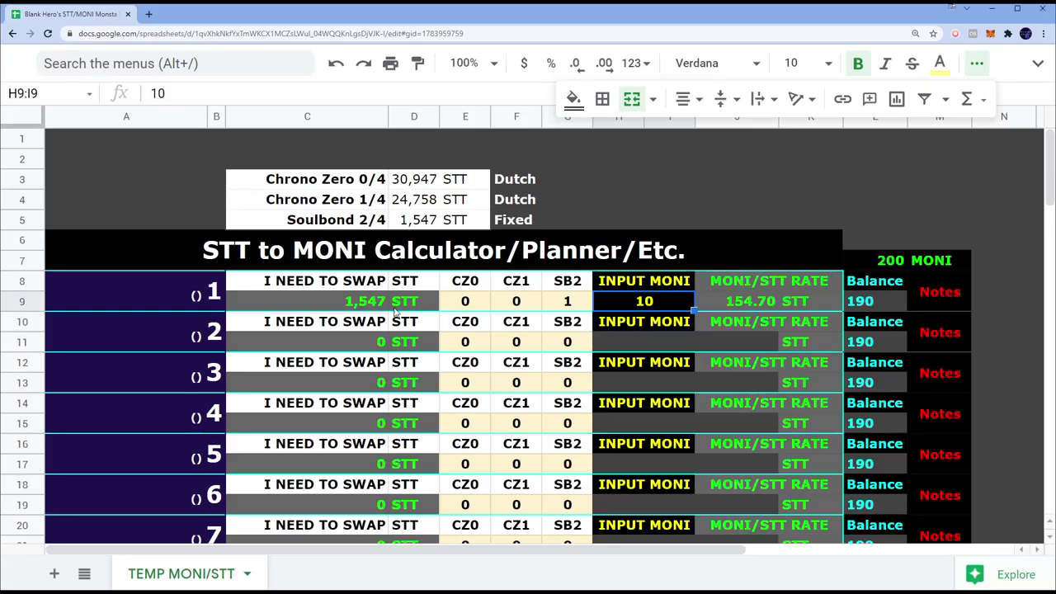
pyautogui.press('Left')
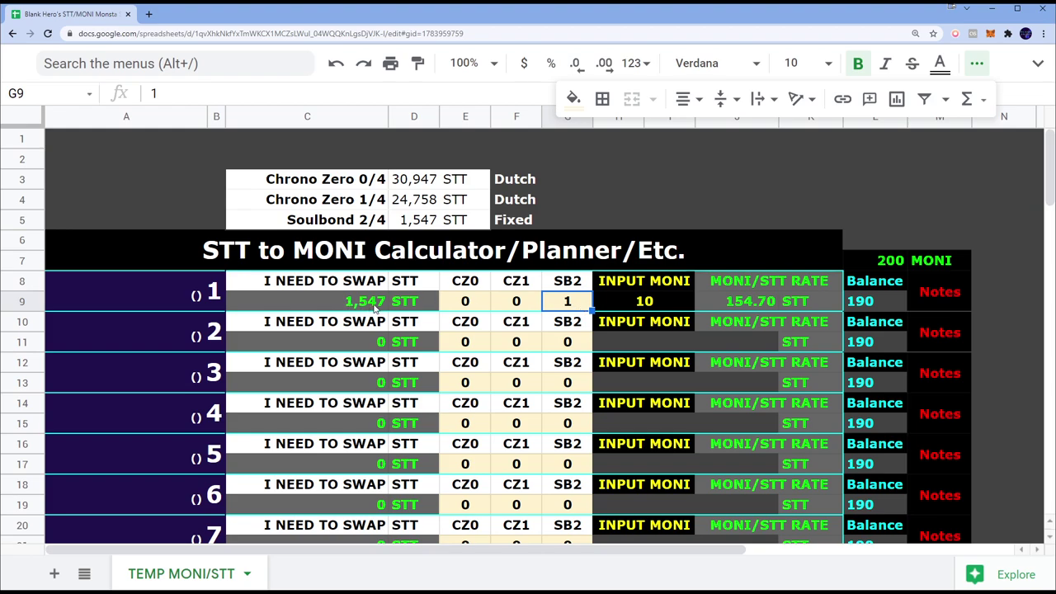
# Step: Review the first move's required STT, MONI input and MONI/STT rate cells in row 9
pyautogui.click(361, 308)
pyautogui.click(424, 305)
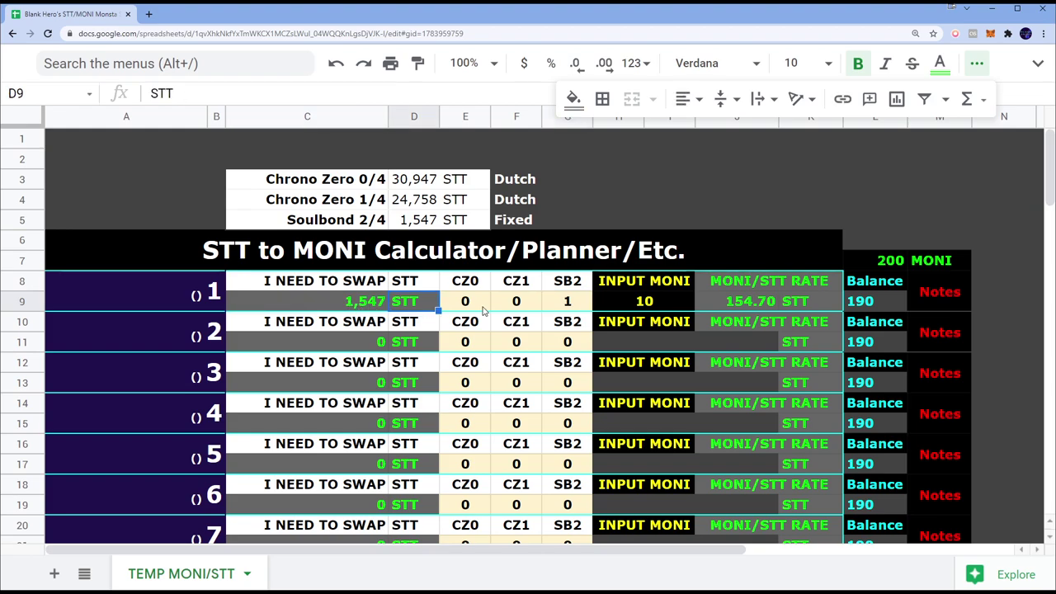
pyautogui.click(637, 307)
pyautogui.click(730, 310)
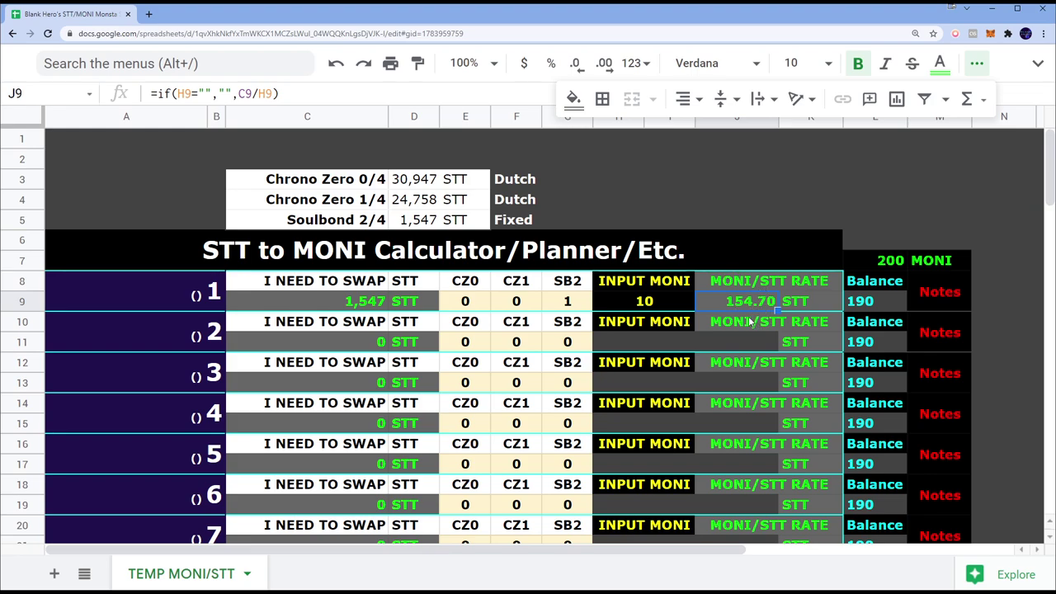
# Step: Clear the first move's MONI input in H9
pyautogui.click(647, 304)
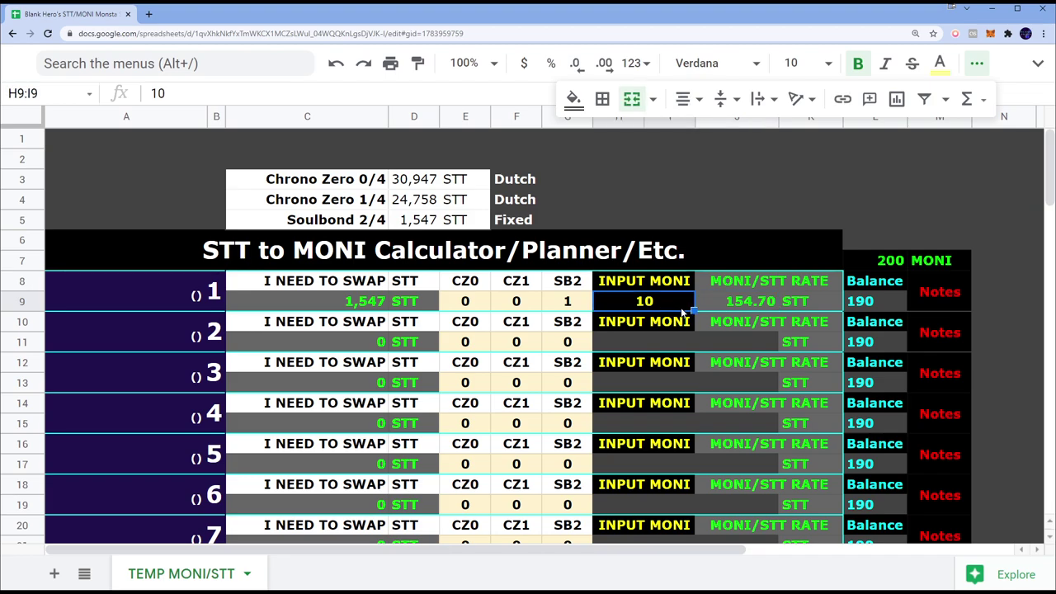
pyautogui.press('Delete')
pyautogui.click(811, 206)
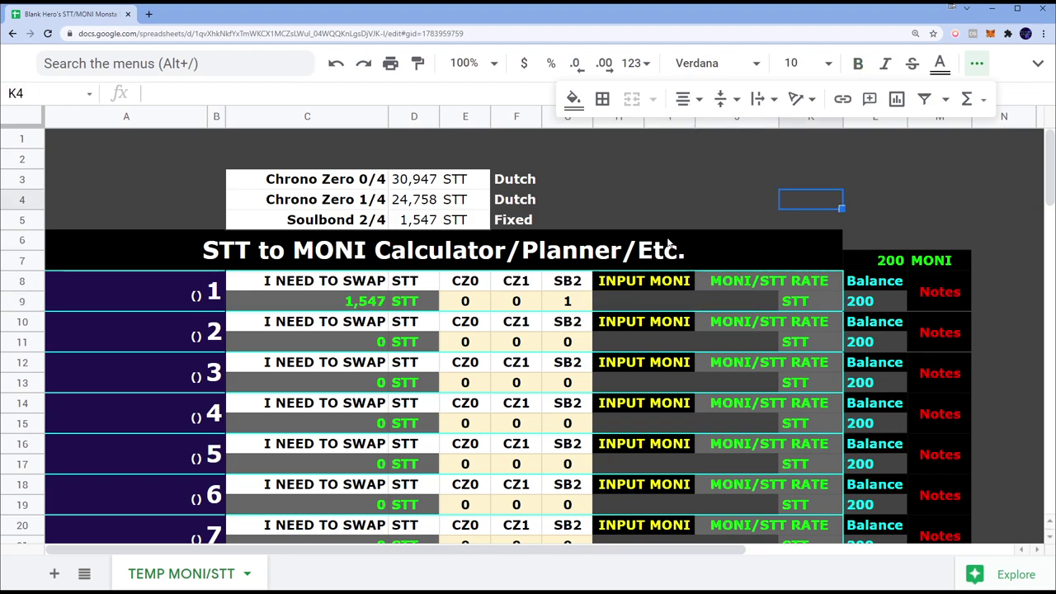
pyautogui.click(1038, 65)
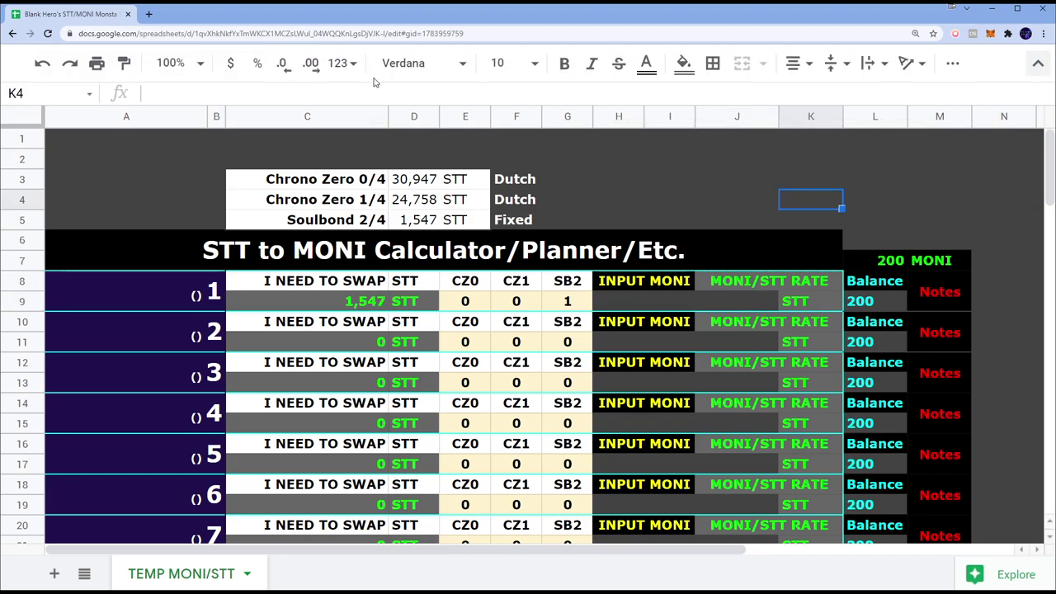
pyautogui.click(80, 90)
pyautogui.click(670, 220)
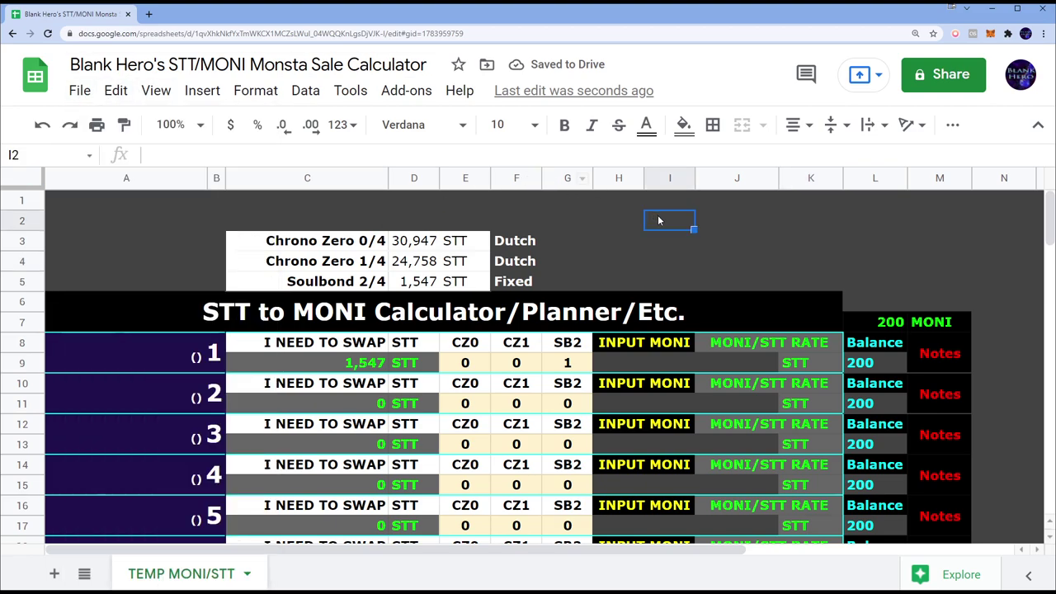
pyautogui.click(1038, 124)
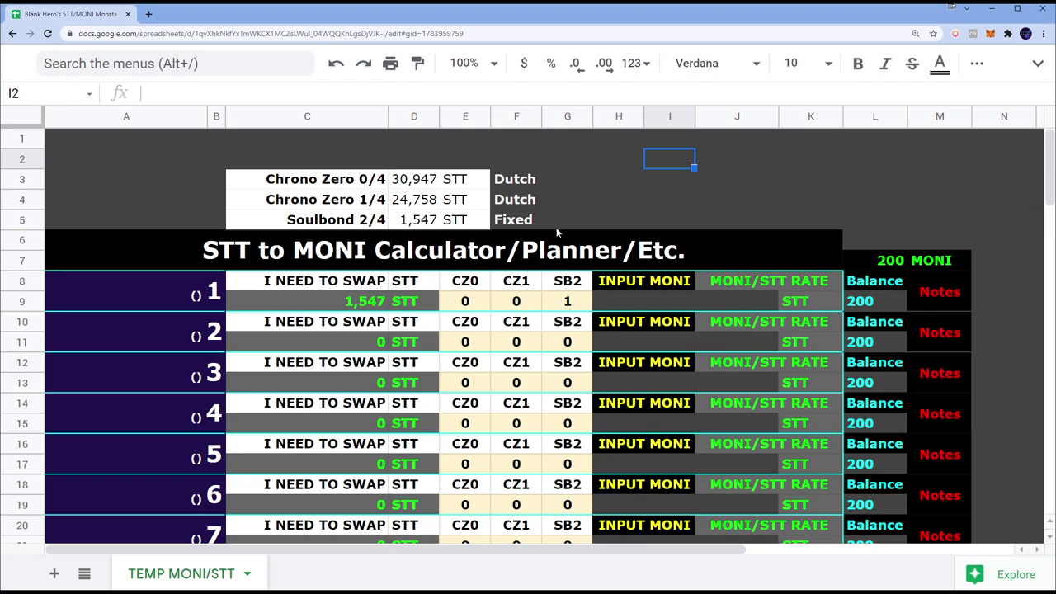
# Step: Reset the first move's SB2 quantity in G9 to 0
pyautogui.click(570, 302)
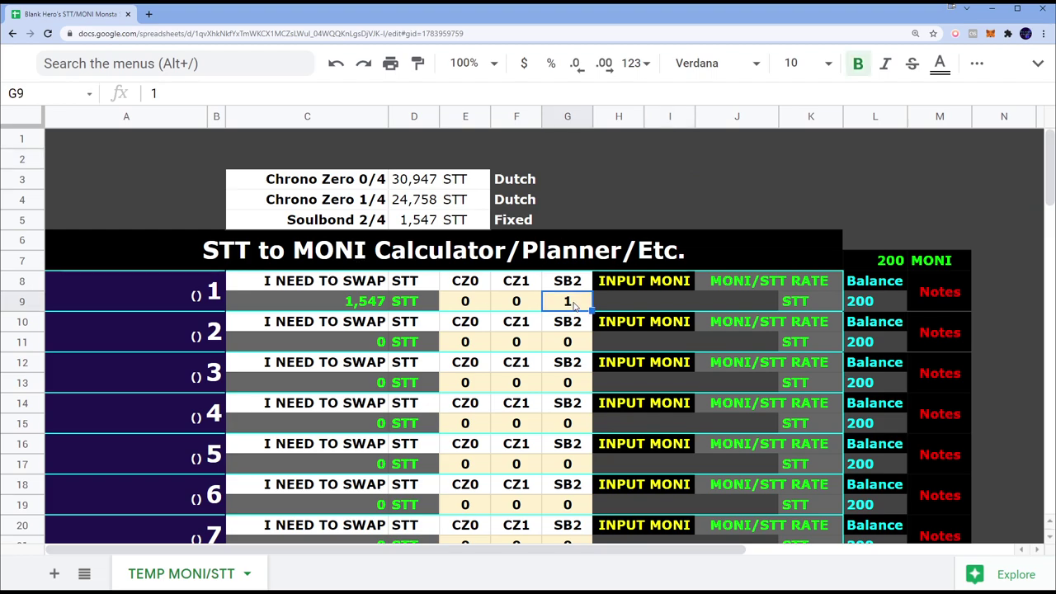
pyautogui.write('0')
pyautogui.click(691, 307)
pyautogui.scroll(-3, 691, 308)
pyautogui.scroll(3, 252, 278)
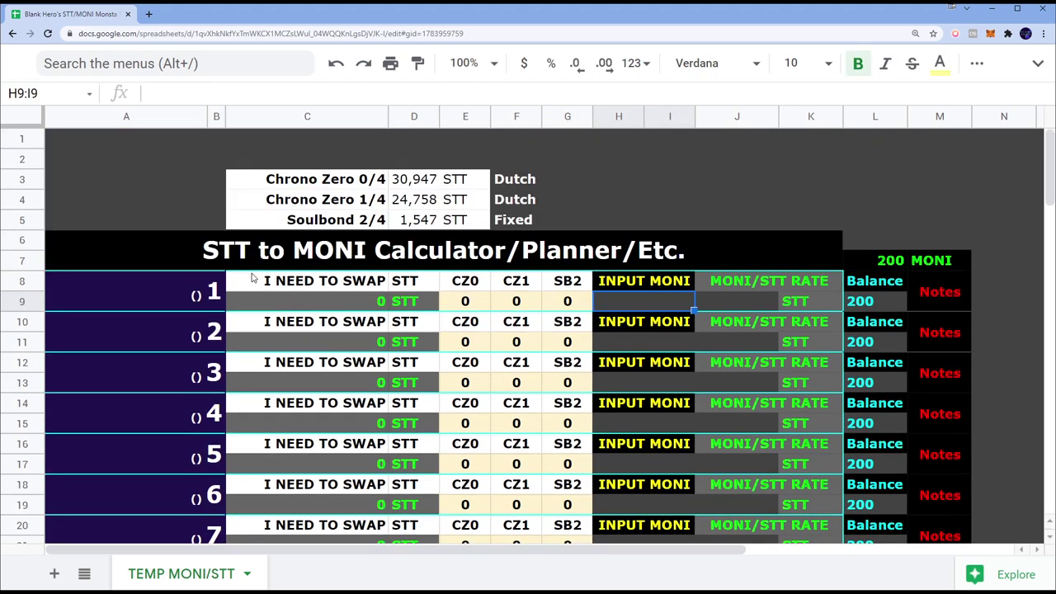
# Step: Clear the starting MONI balance in L7
pyautogui.click(890, 261)
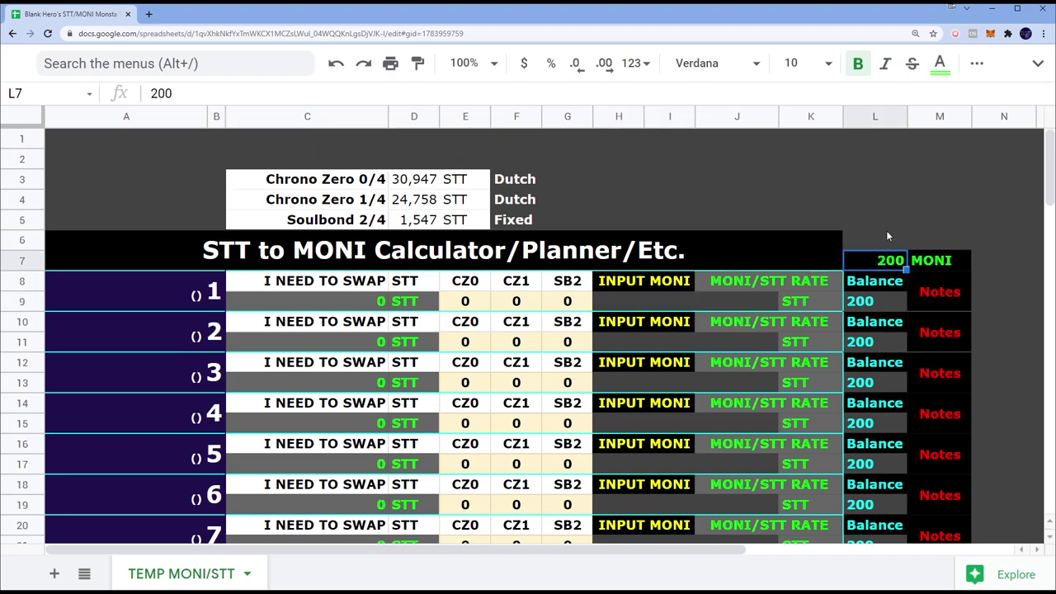
pyautogui.press('Delete')
pyautogui.click(772, 185)
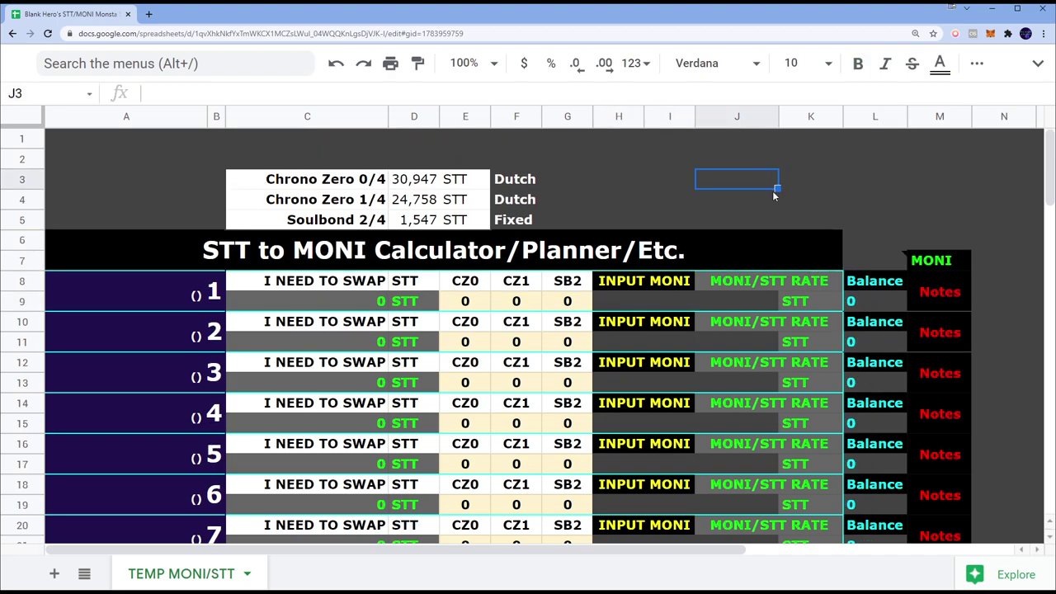
# Step: Switch to the browser window with the Monsta guides and view the How-to-buy-xSTT image
pyautogui.hotkey('alt', 'Tab')
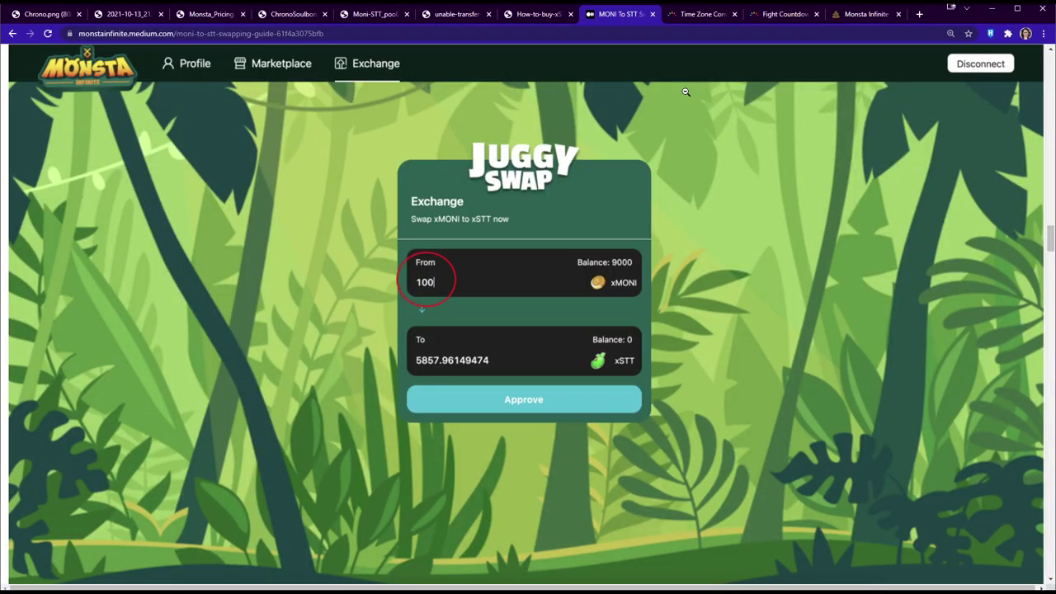
pyautogui.click(537, 14)
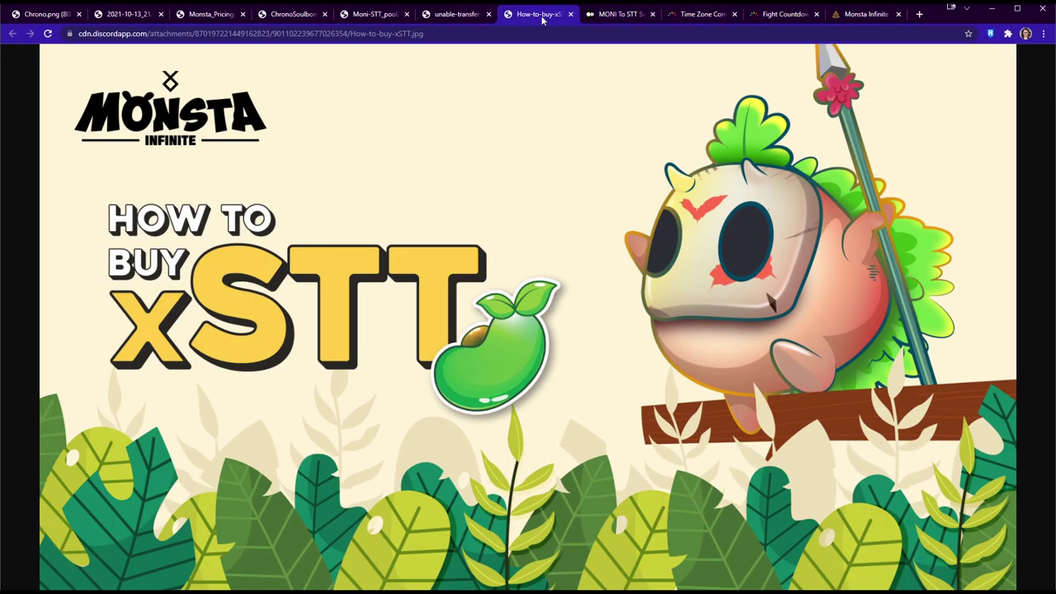